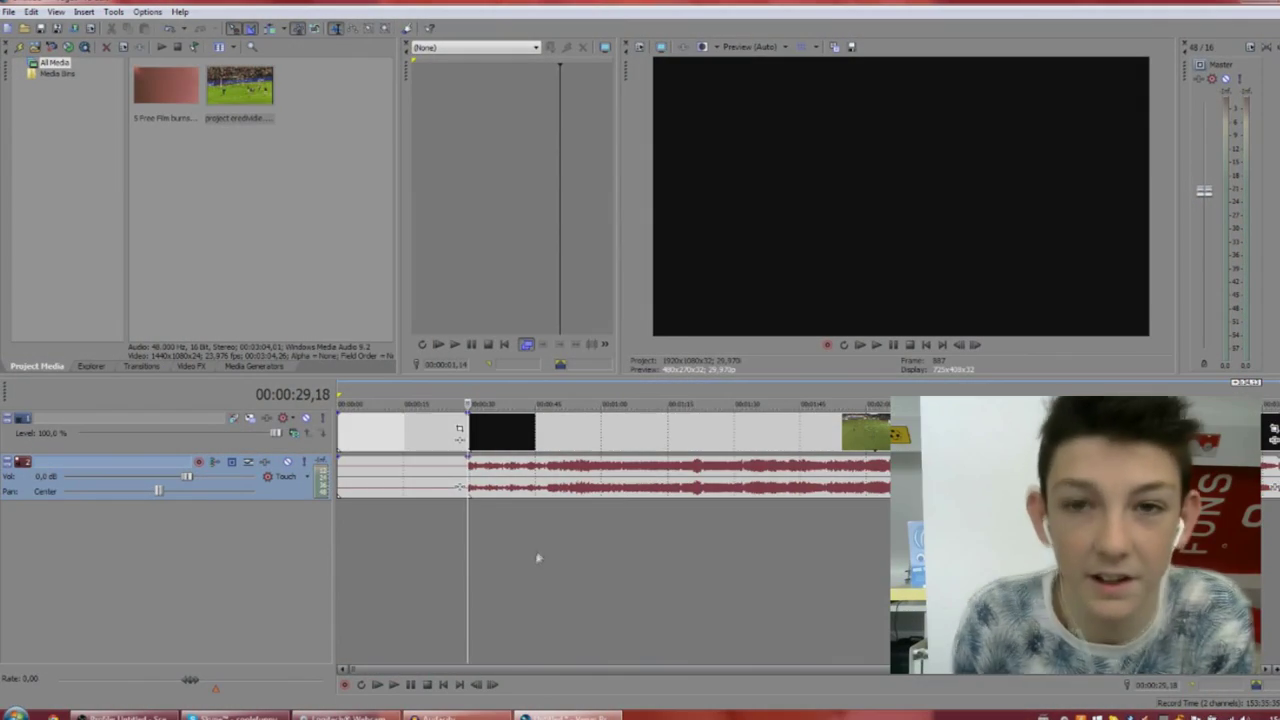
# Start playback of the football clip and lower the audio track's volume to about -9.9 dB.
pyautogui.scroll(3, 478, 520)
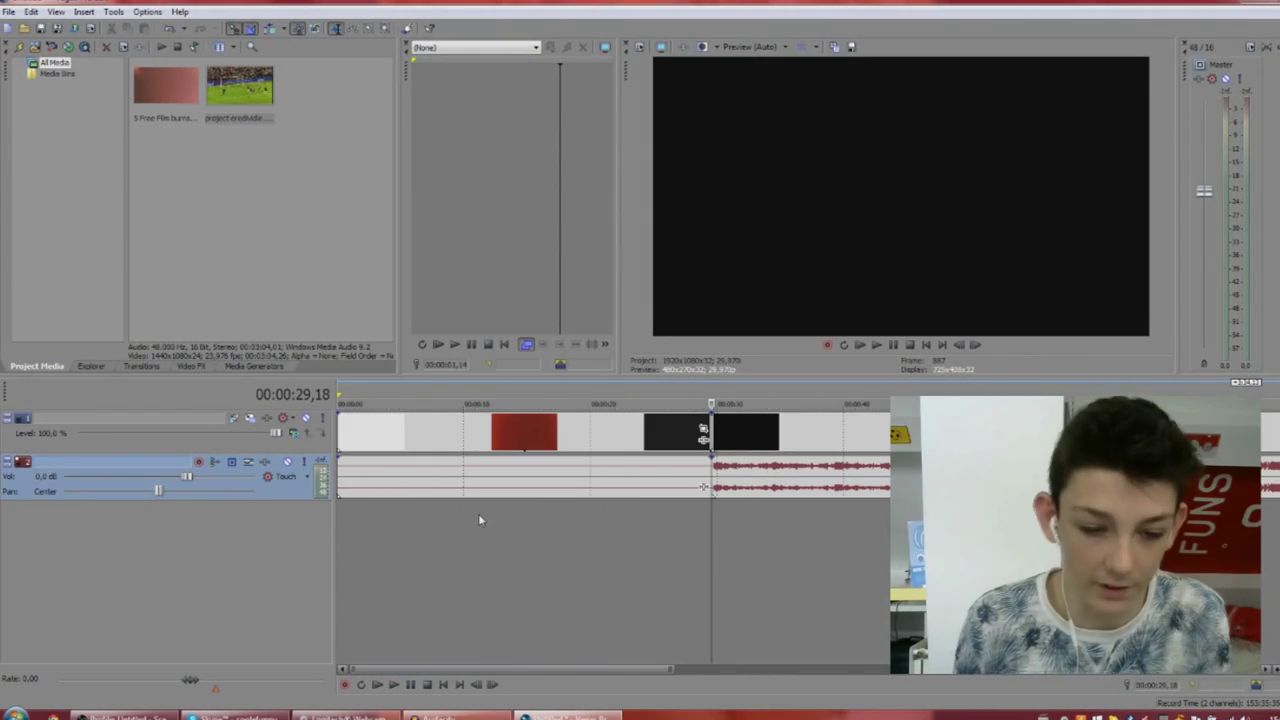
pyautogui.scroll(-4, 740, 500)
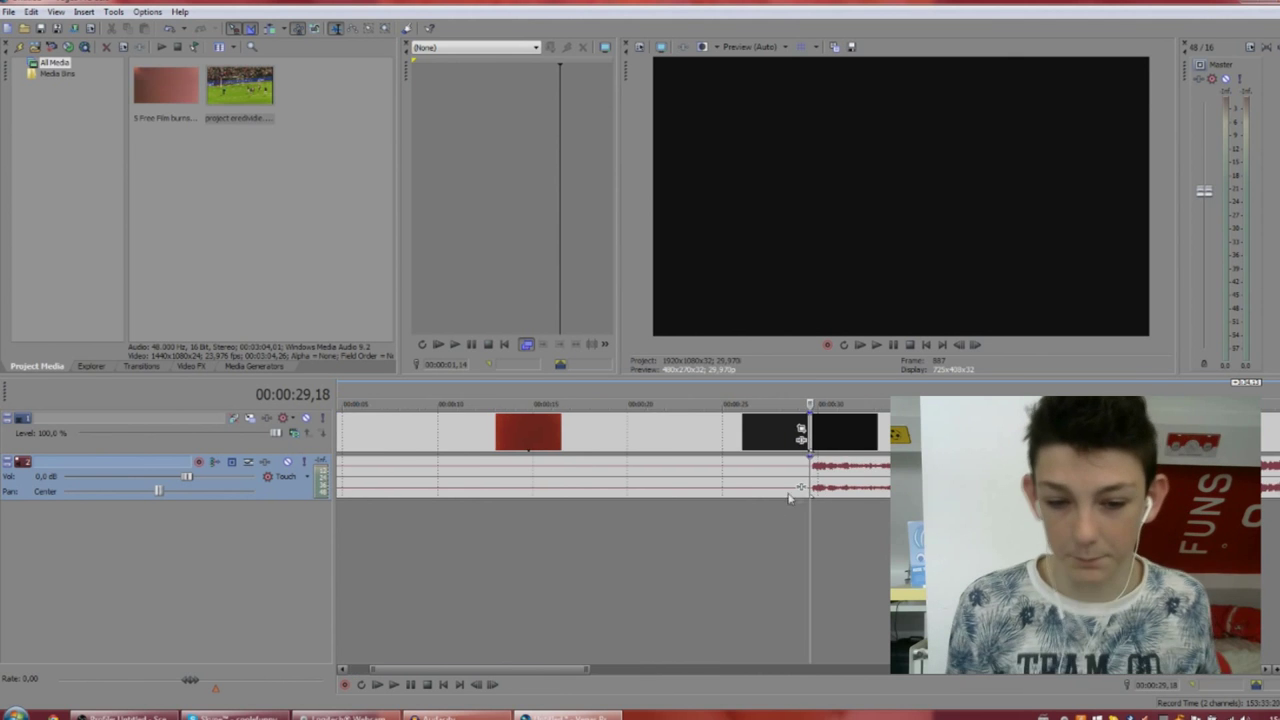
pyautogui.moveTo(186, 477); pyautogui.dragTo(141, 481)
pyautogui.doubleClick(115, 479)
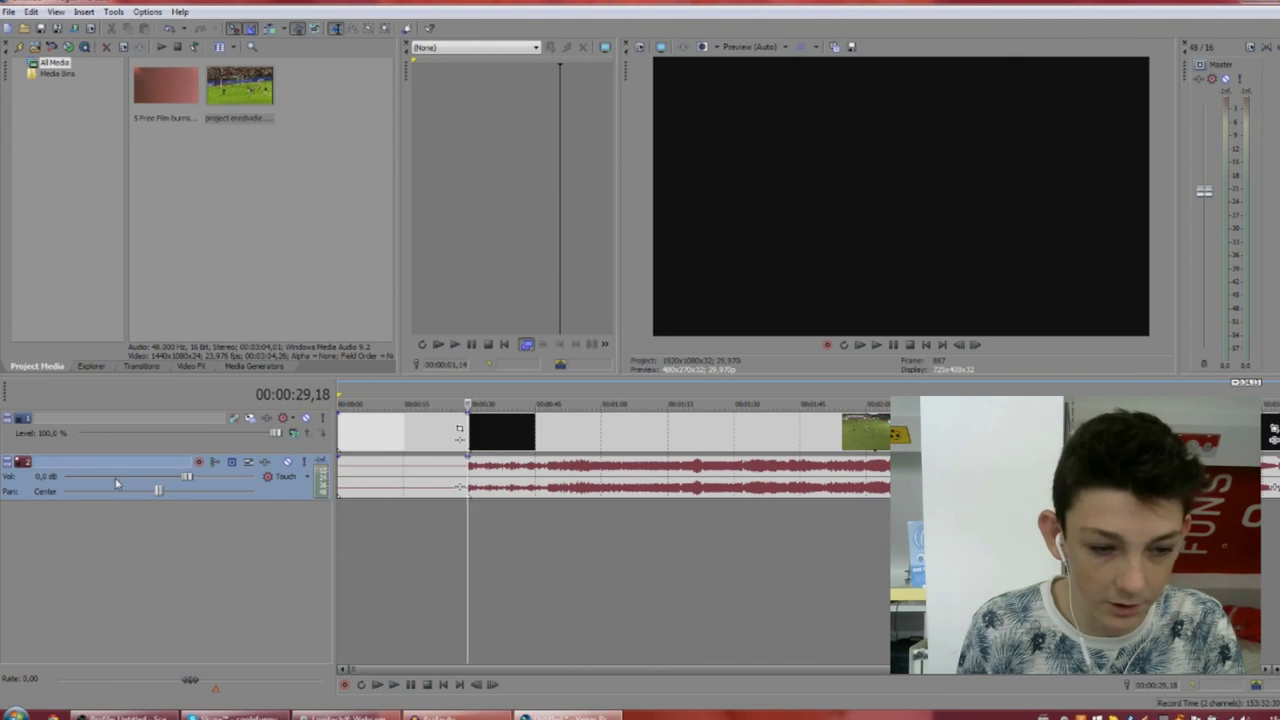
pyautogui.press('space')
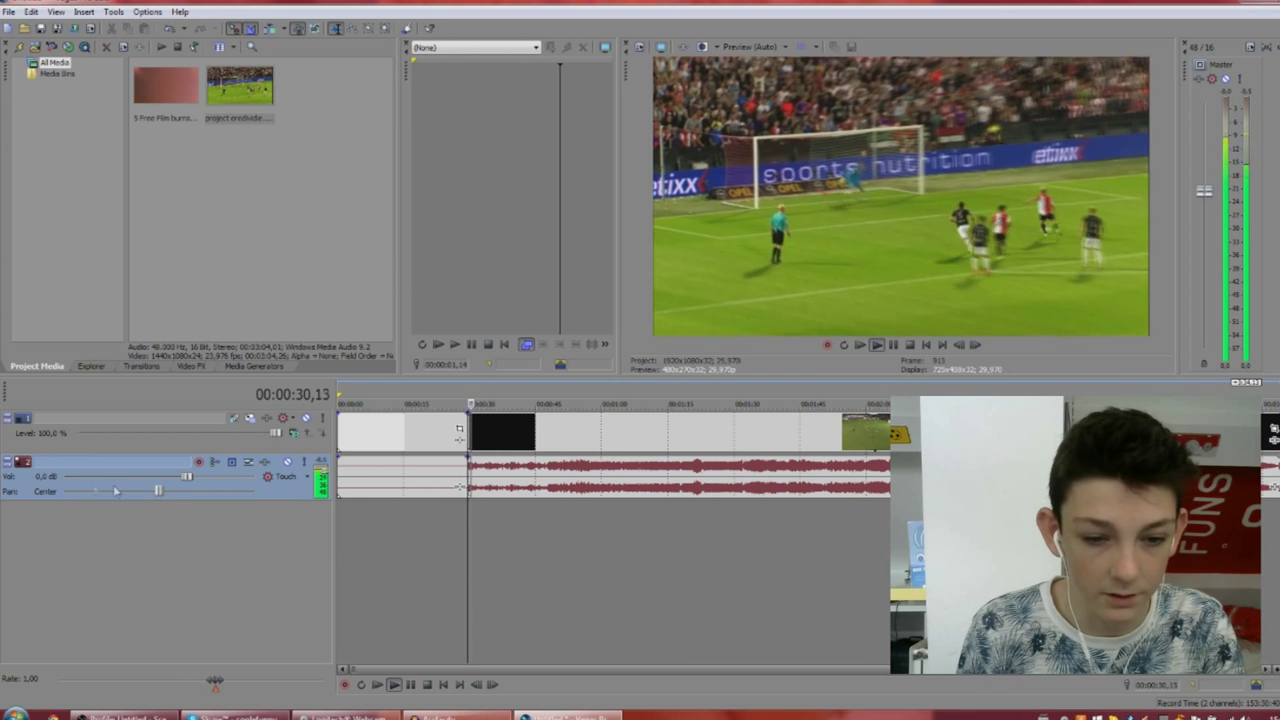
pyautogui.moveTo(186, 477); pyautogui.dragTo(126, 480)
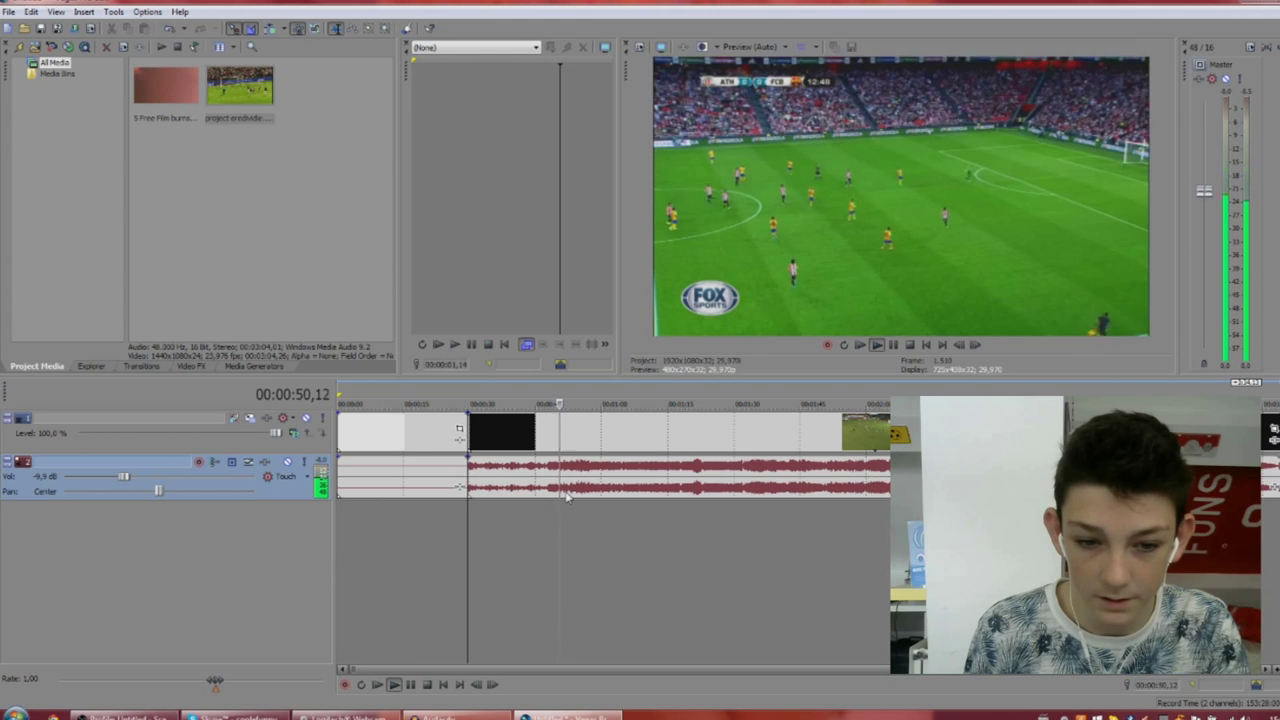
# Step through the football footage around the 50-second mark to examine the cut between the photographers shot and the wide pitch shot.
pyautogui.click(566, 492)
pyautogui.press('space')
pyautogui.scroll(3, 709, 533)
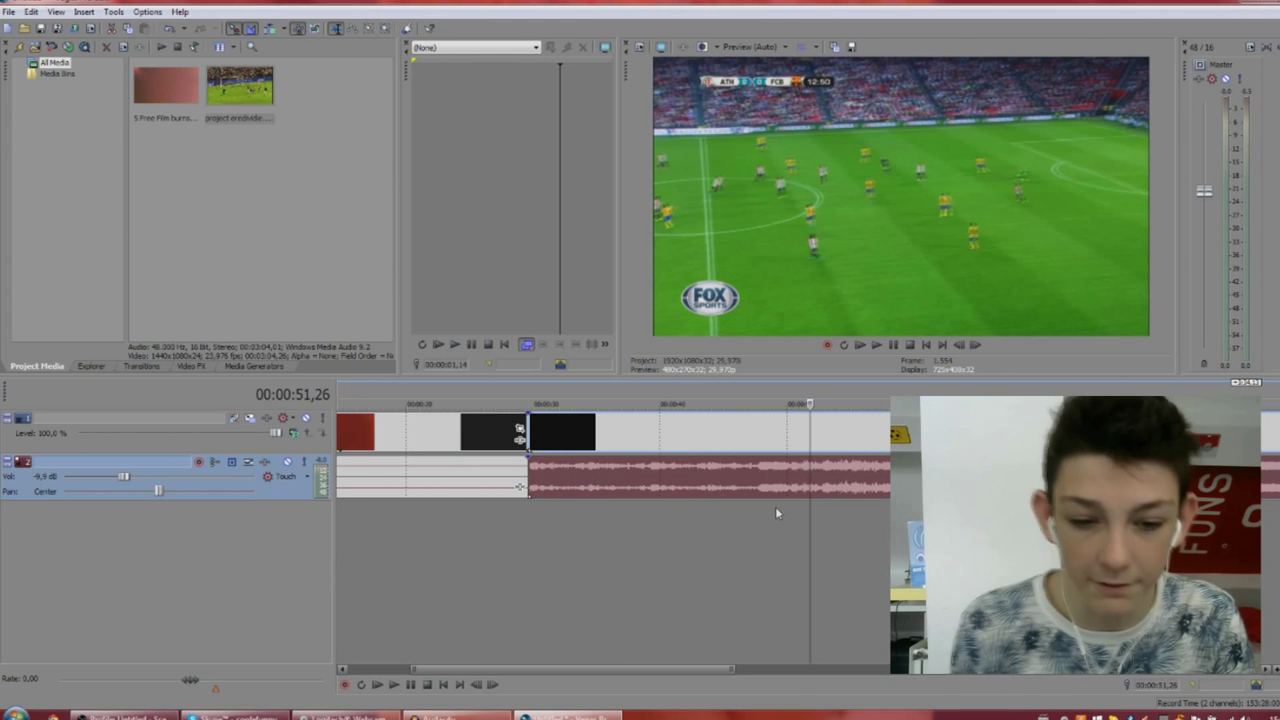
pyautogui.press('Return')
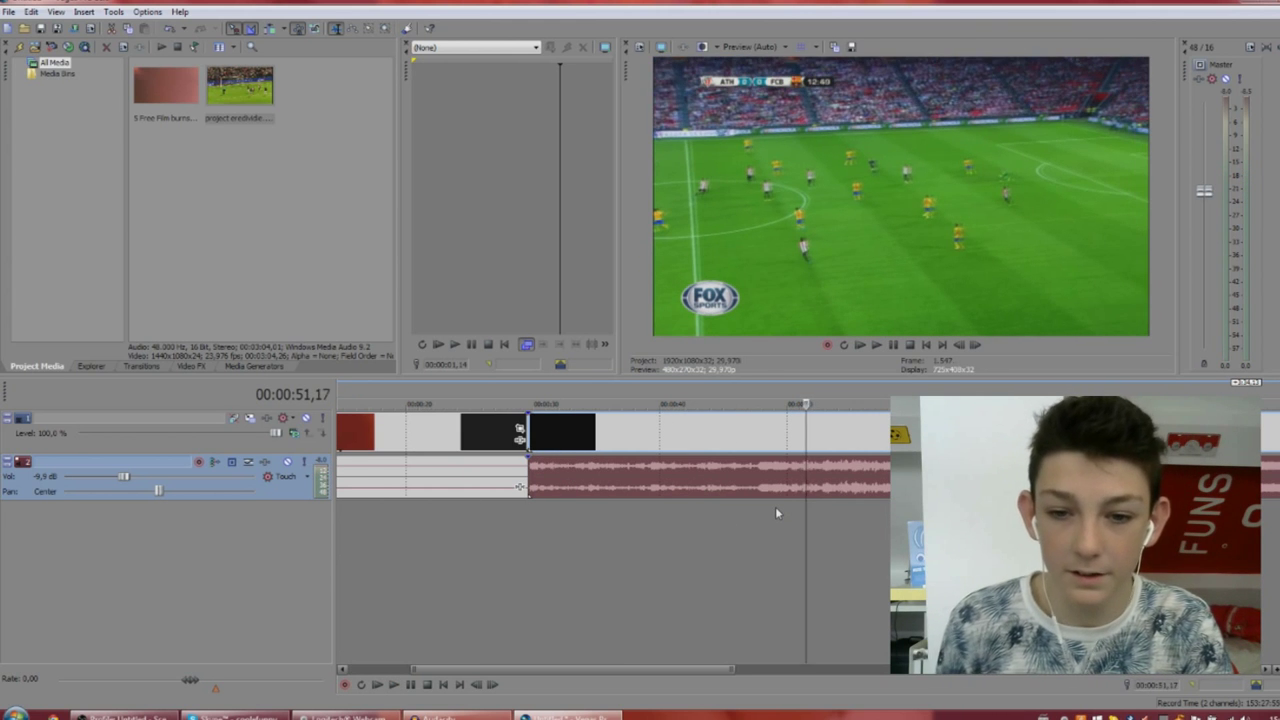
pyautogui.scroll(-3, 816, 500)
pyautogui.press('Left')
pyautogui.press('Left')
pyautogui.press('Left')
pyautogui.press('Left')
pyautogui.press('Left')
pyautogui.press('Left')
pyautogui.press('Left')
pyautogui.press('Left')
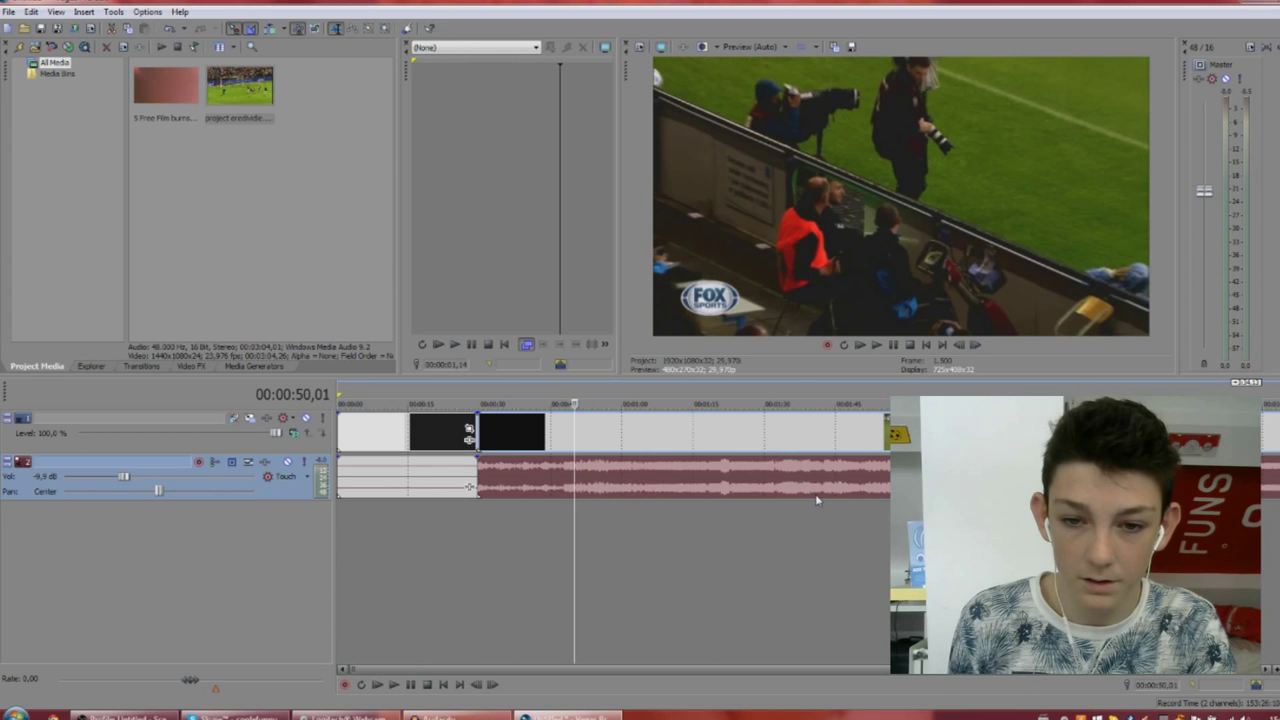
pyautogui.press('l')
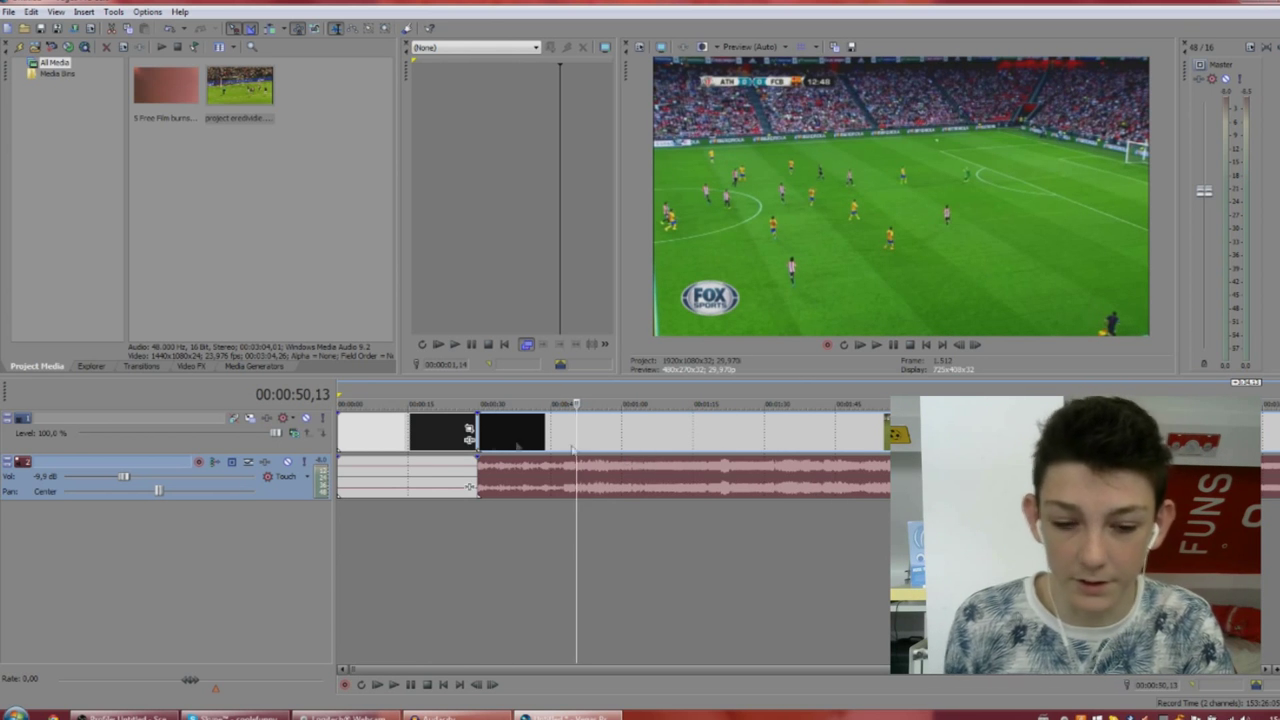
# Move the football clip later on the timeline, leaving a gap of about 28 seconds after the film burns clip.
pyautogui.click(341, 428)
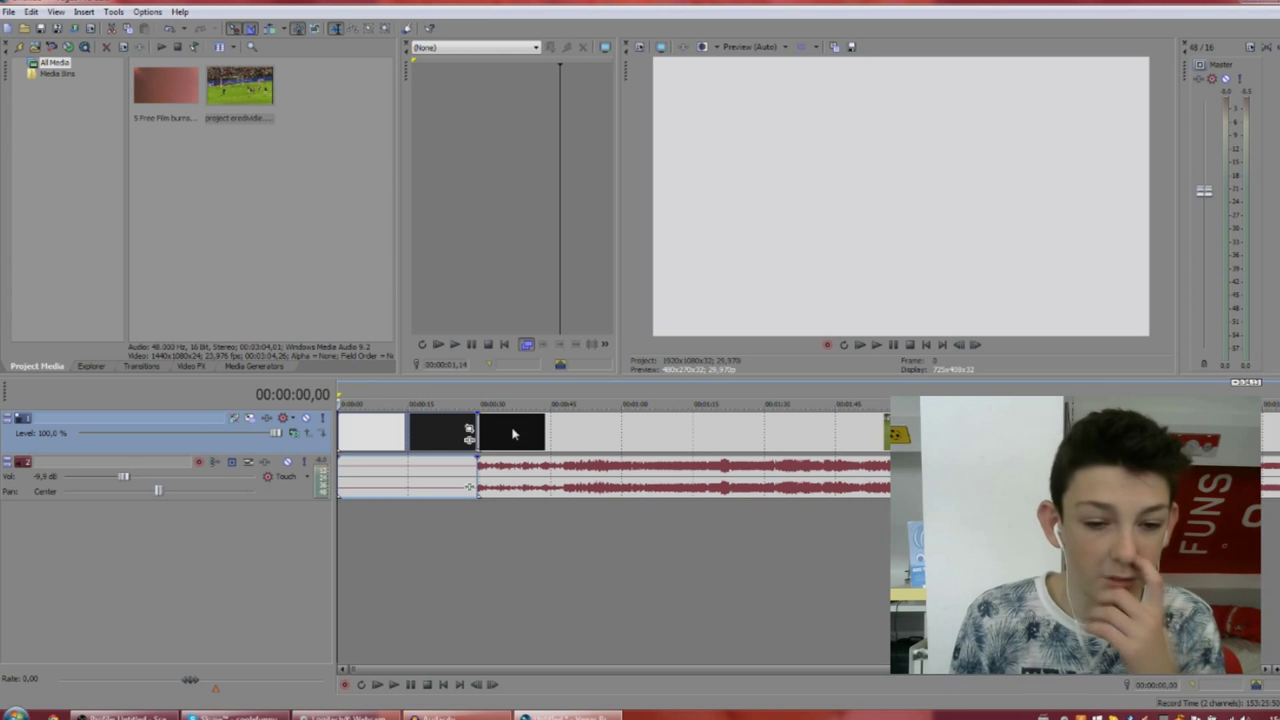
pyautogui.moveTo(512, 430); pyautogui.dragTo(655, 460)
# Preview the film burns clip, split it at about 7 seconds and delete the part before the split.
pyautogui.press('space')
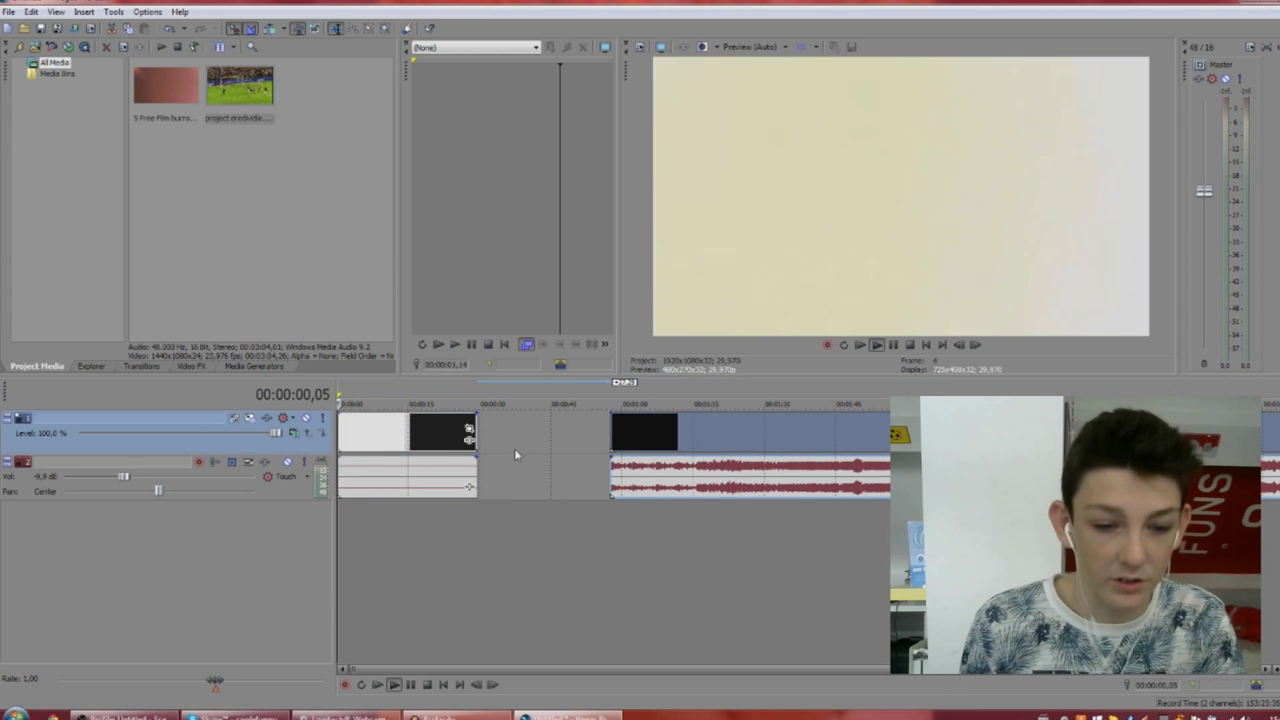
pyautogui.scroll(4, 509, 452)
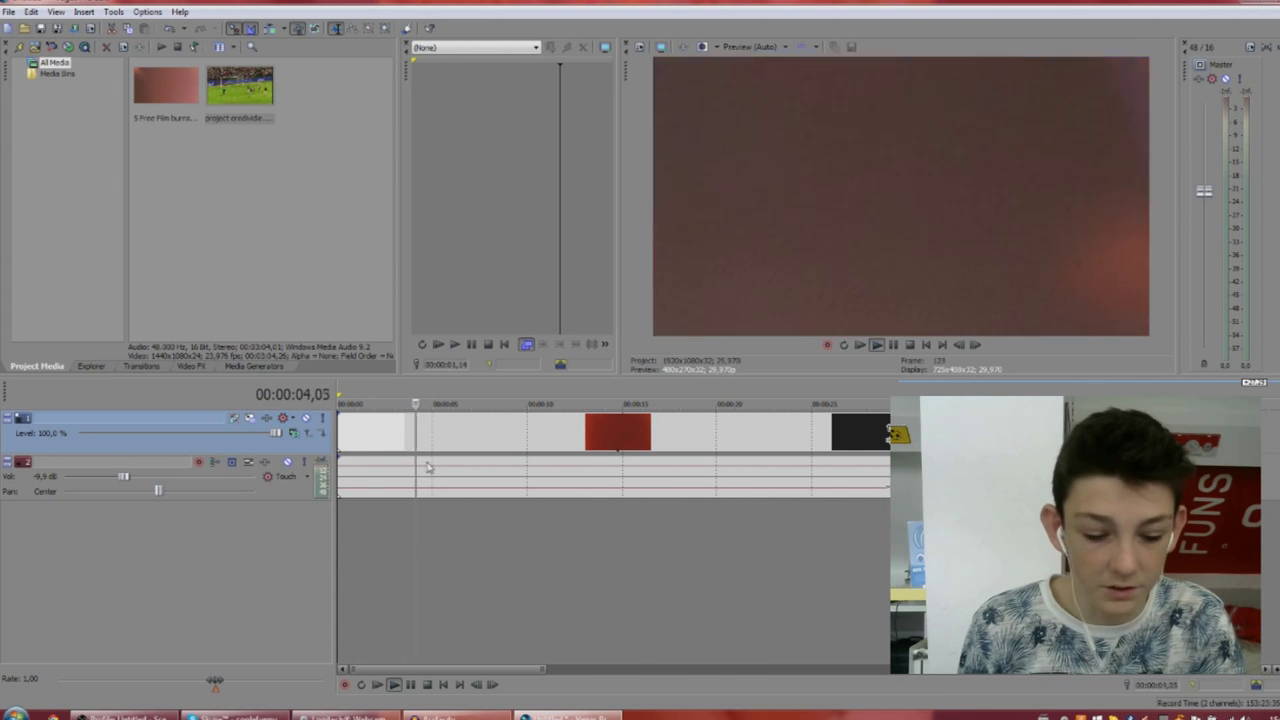
pyautogui.press('space')
pyautogui.click(476, 480)
pyautogui.press('s')
pyautogui.click(440, 471)
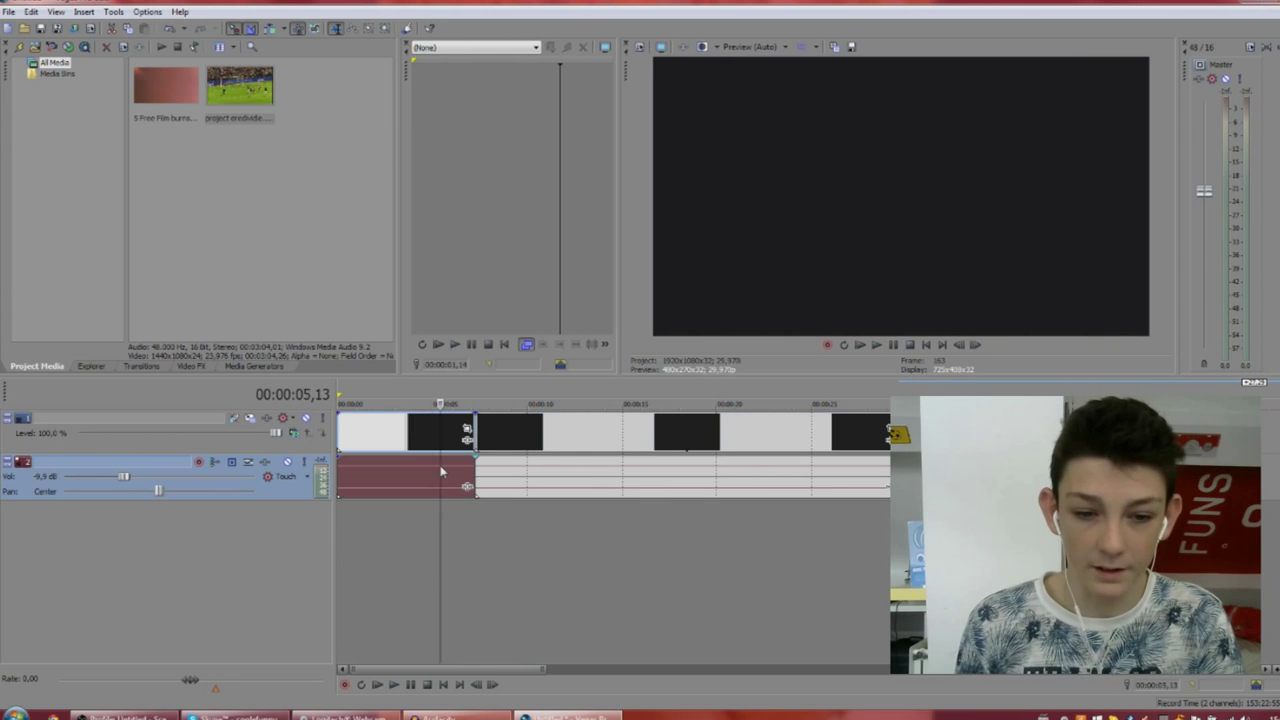
pyautogui.press('Delete')
# Play the next film burn, split the clip at about 11 seconds and delete everything after the split.
pyautogui.click(479, 479)
pyautogui.press('space')
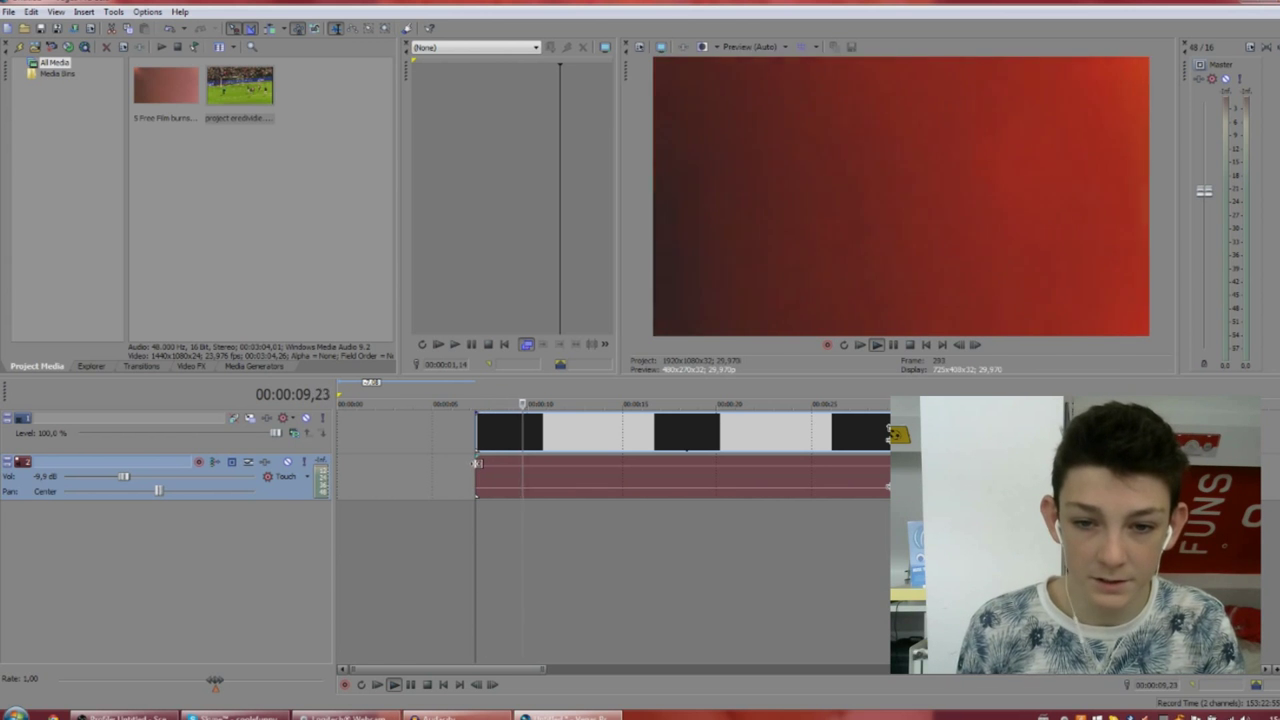
pyautogui.press('space')
pyautogui.press('s')
pyautogui.click(632, 477)
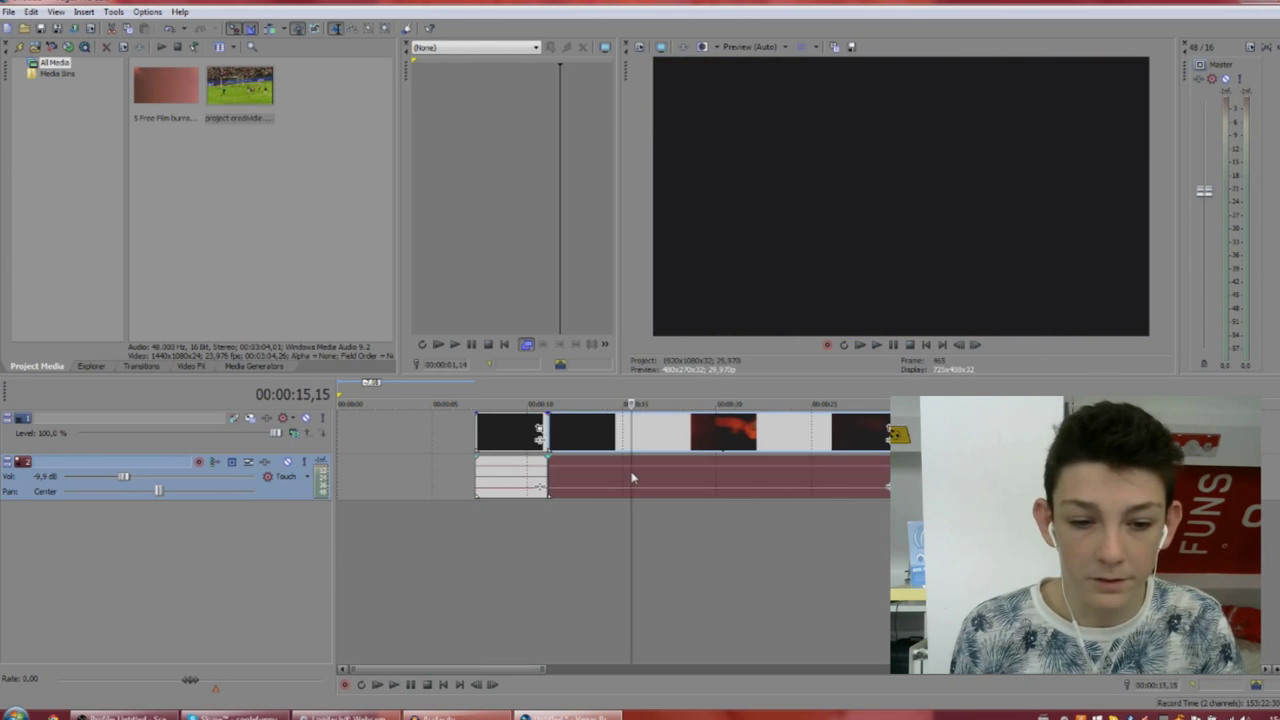
pyautogui.press('Delete')
# Insert a new video track on top and move the trimmed film burn segment's video onto it.
pyautogui.scroll(-4, 583, 486)
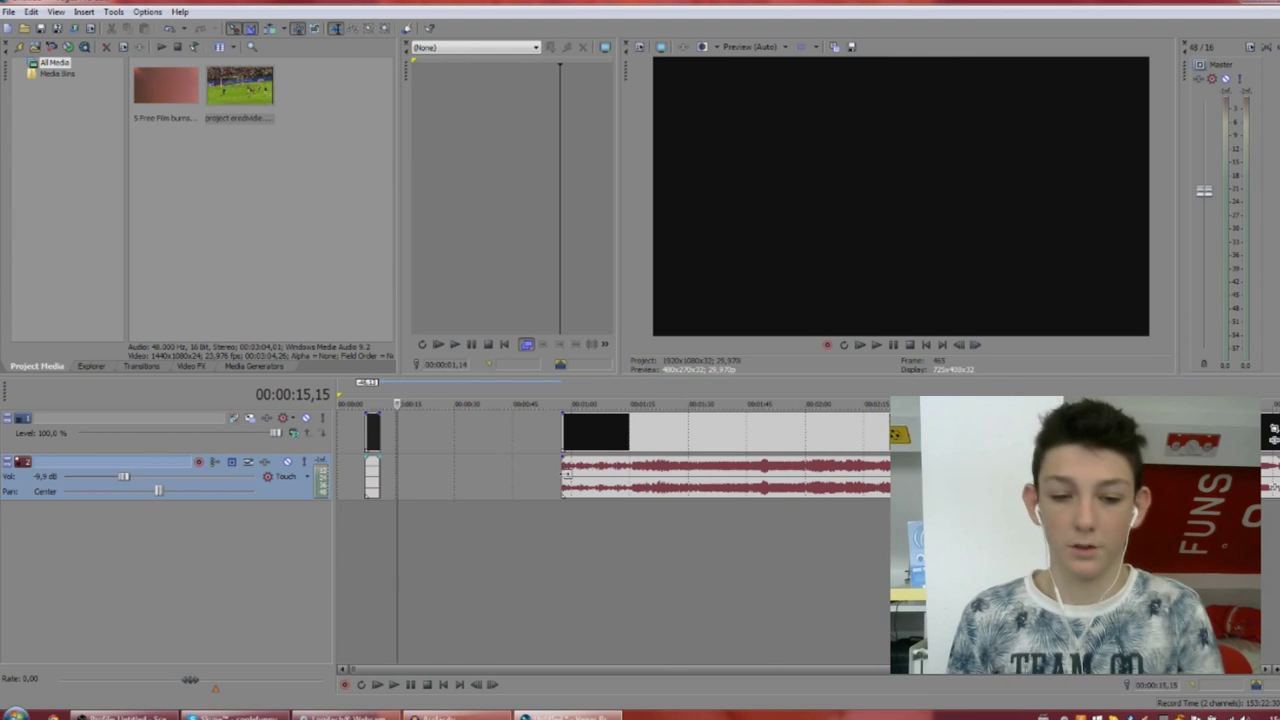
pyautogui.hotkey('ctrl', 'shift', 'q')
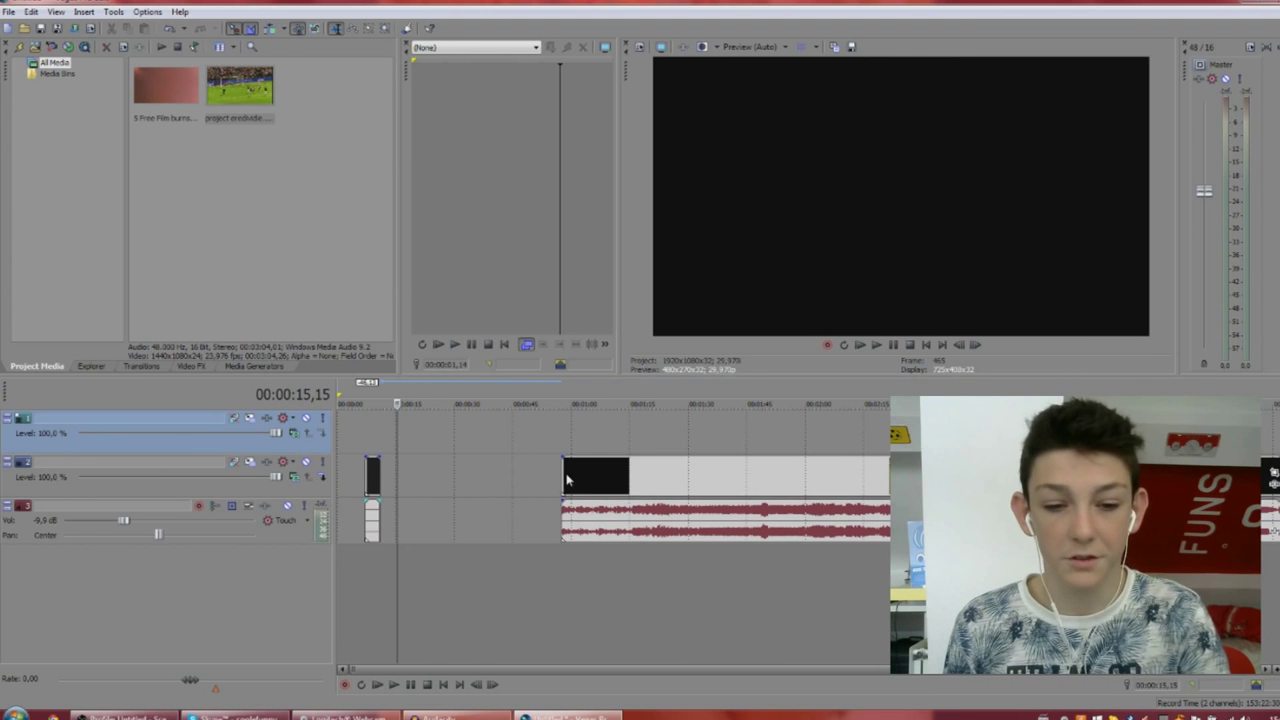
pyautogui.click(372, 480)
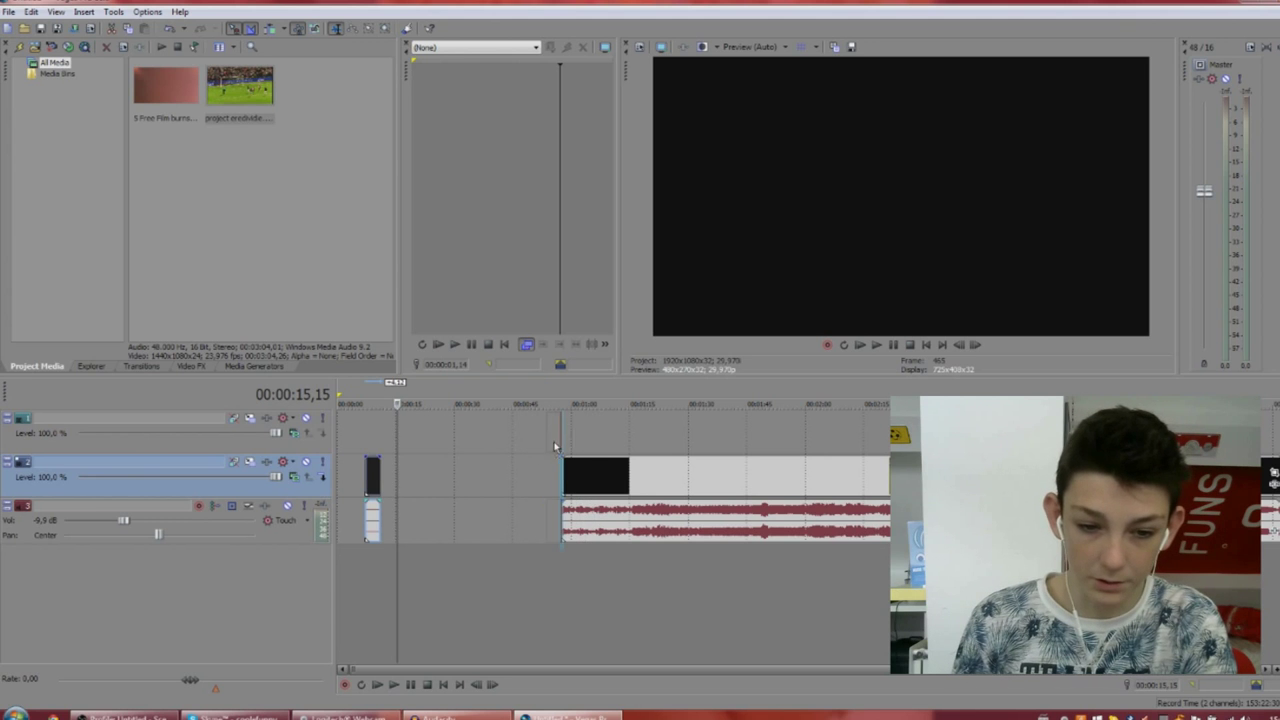
pyautogui.moveTo(527, 440); pyautogui.dragTo(528, 438)
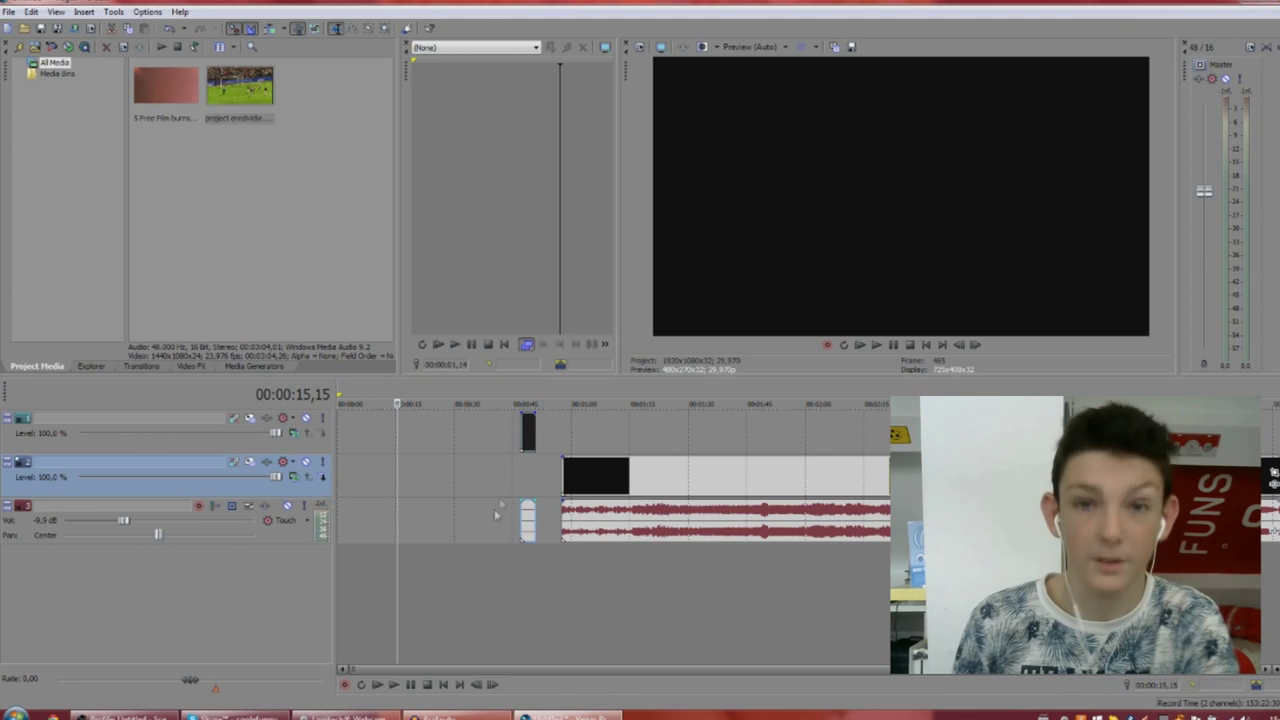
# Delete the film burn segment's audio and move its video above the football clip on the upper track.
pyautogui.click(525, 520)
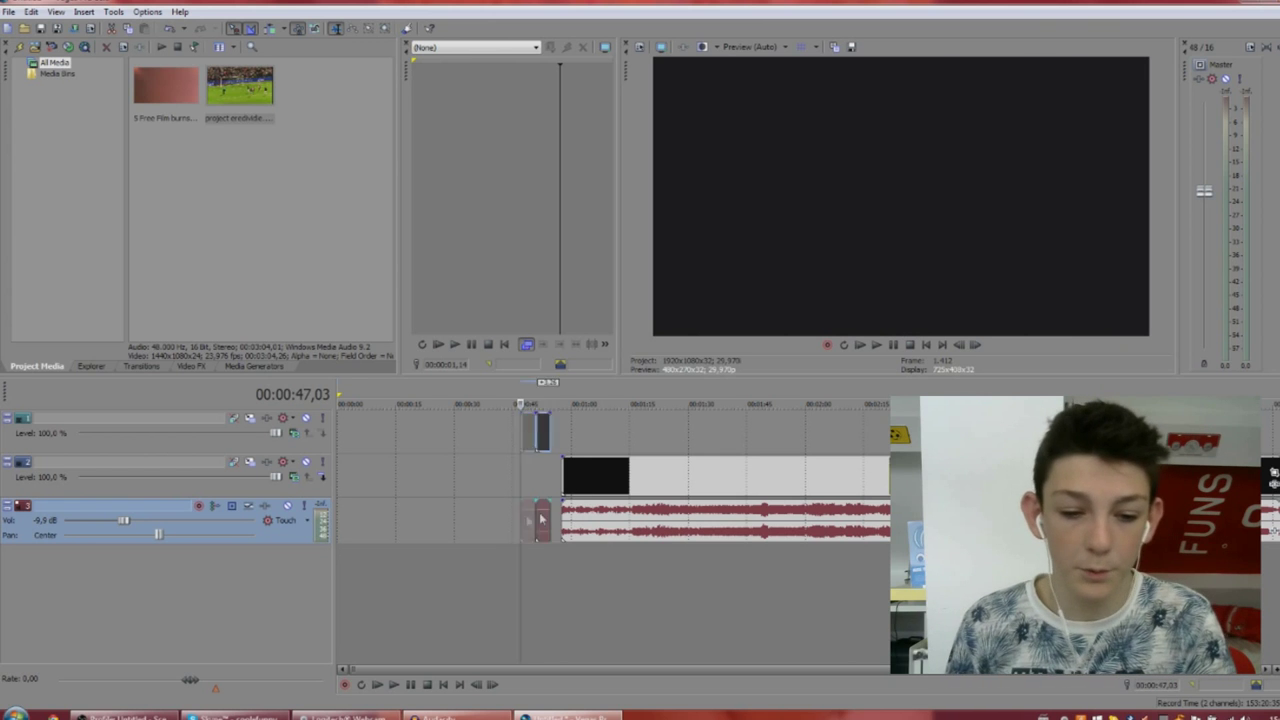
pyautogui.moveTo(528, 519)
pyautogui.mouseDown()
pyautogui.moveTo(751, 543)
pyautogui.moveTo(580, 541)
pyautogui.moveTo(512, 508)
pyautogui.mouseUp()
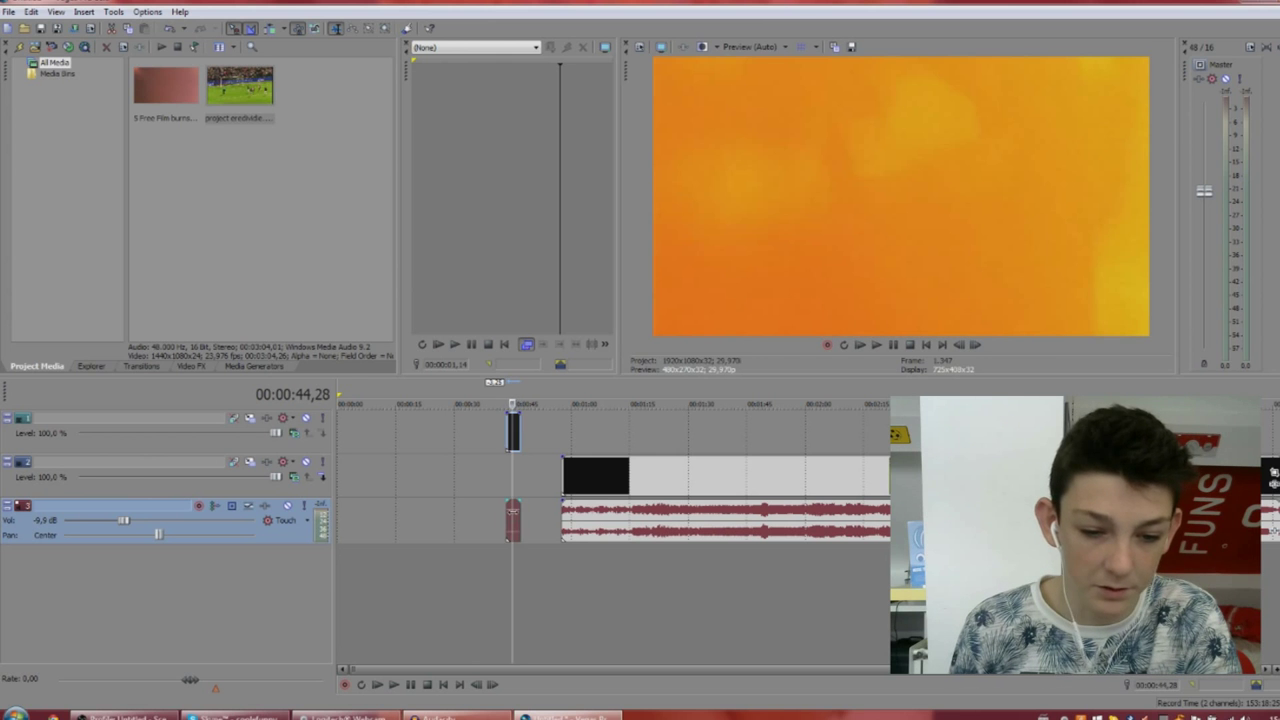
pyautogui.click(512, 515)
pyautogui.press('Delete')
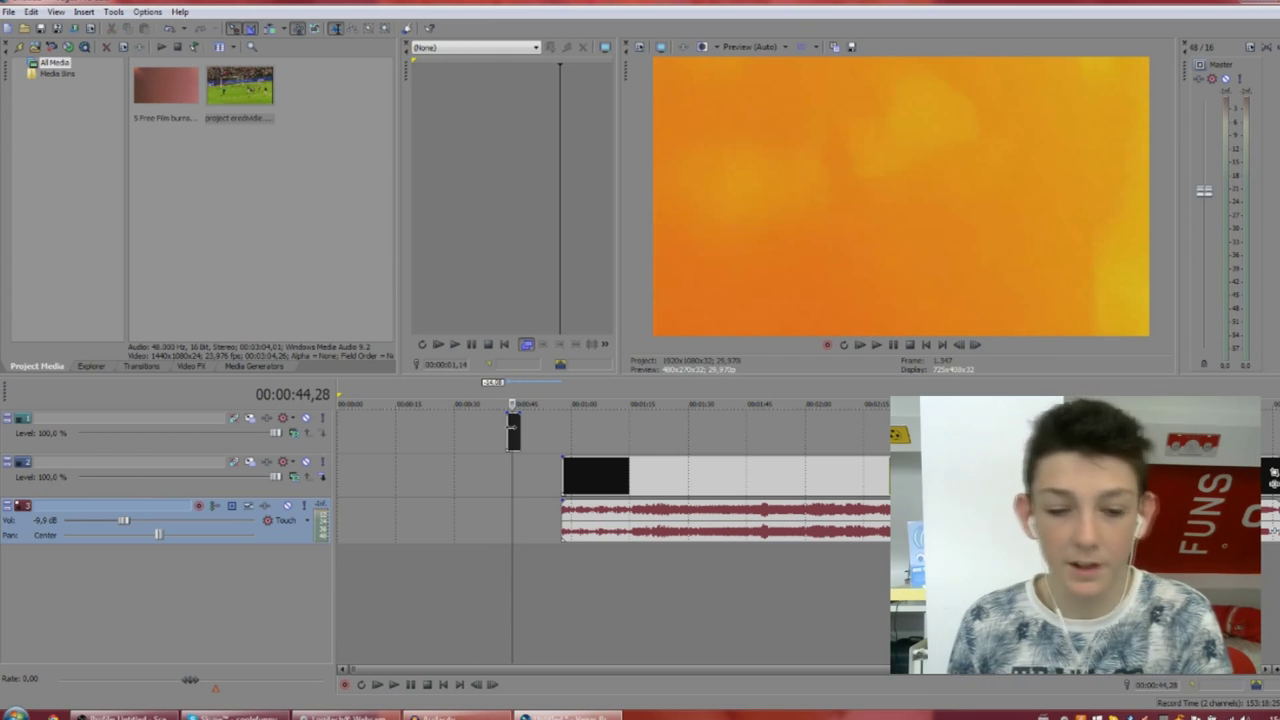
pyautogui.moveTo(513, 430); pyautogui.dragTo(776, 432)
# Locate the shot change in the football clip at about 1:18 frame by frame and place the film burn segment over it.
pyautogui.click(652, 435)
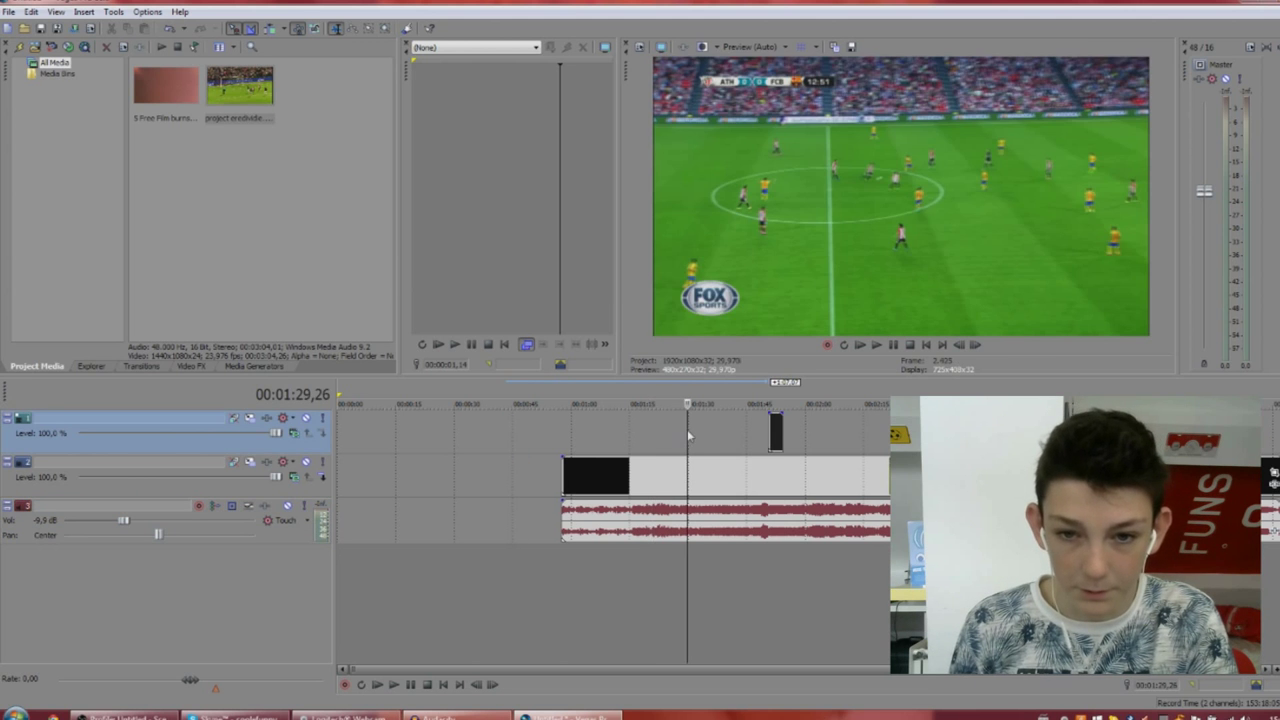
pyautogui.click(654, 430)
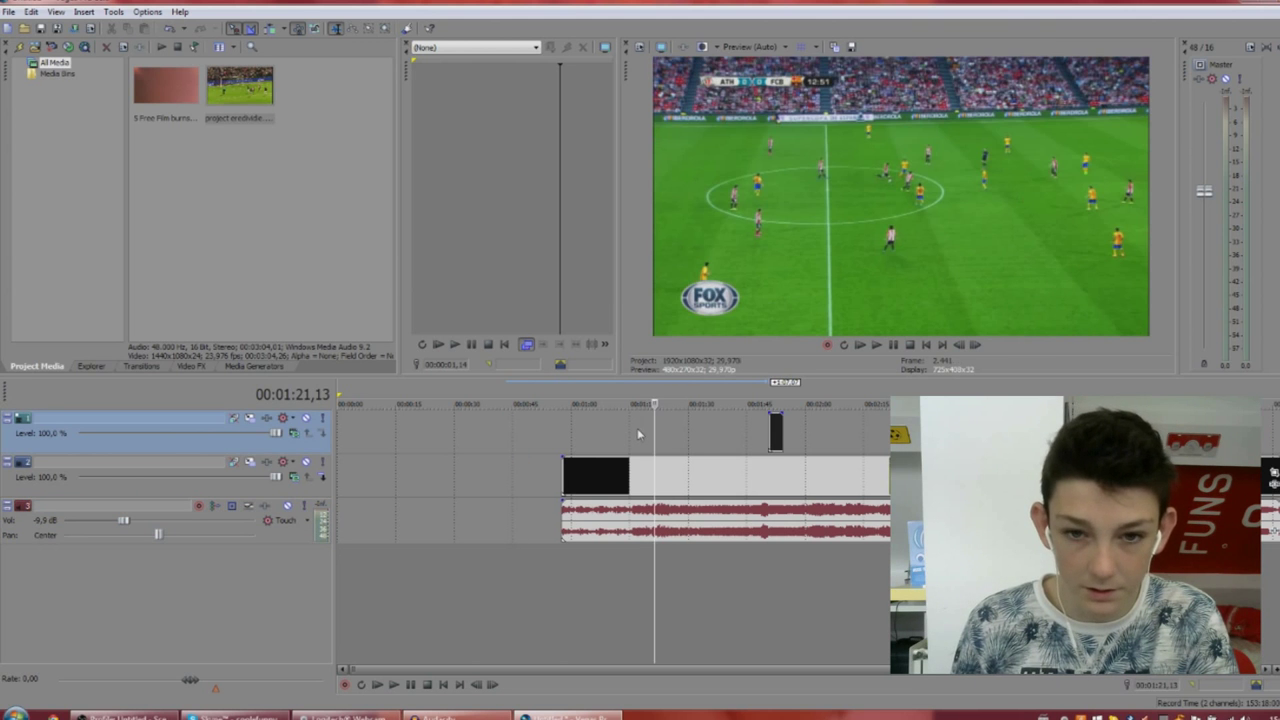
pyautogui.press('Left')
pyautogui.press('Left')
pyautogui.press('Left')
pyautogui.press('Left')
pyautogui.press('Left')
pyautogui.press('Left')
pyautogui.press('Left')
pyautogui.press('Left')
pyautogui.press('Left')
pyautogui.press('Left')
pyautogui.press('Left')
pyautogui.press('Left')
pyautogui.press('Left')
pyautogui.press('Left')
pyautogui.press('Left')
pyautogui.press('Left')
pyautogui.press('Left')
pyautogui.press('Left')
pyautogui.press('Left')
pyautogui.press('Left')
pyautogui.press('Left')
pyautogui.press('Left')
pyautogui.press('Left')
pyautogui.press('Left')
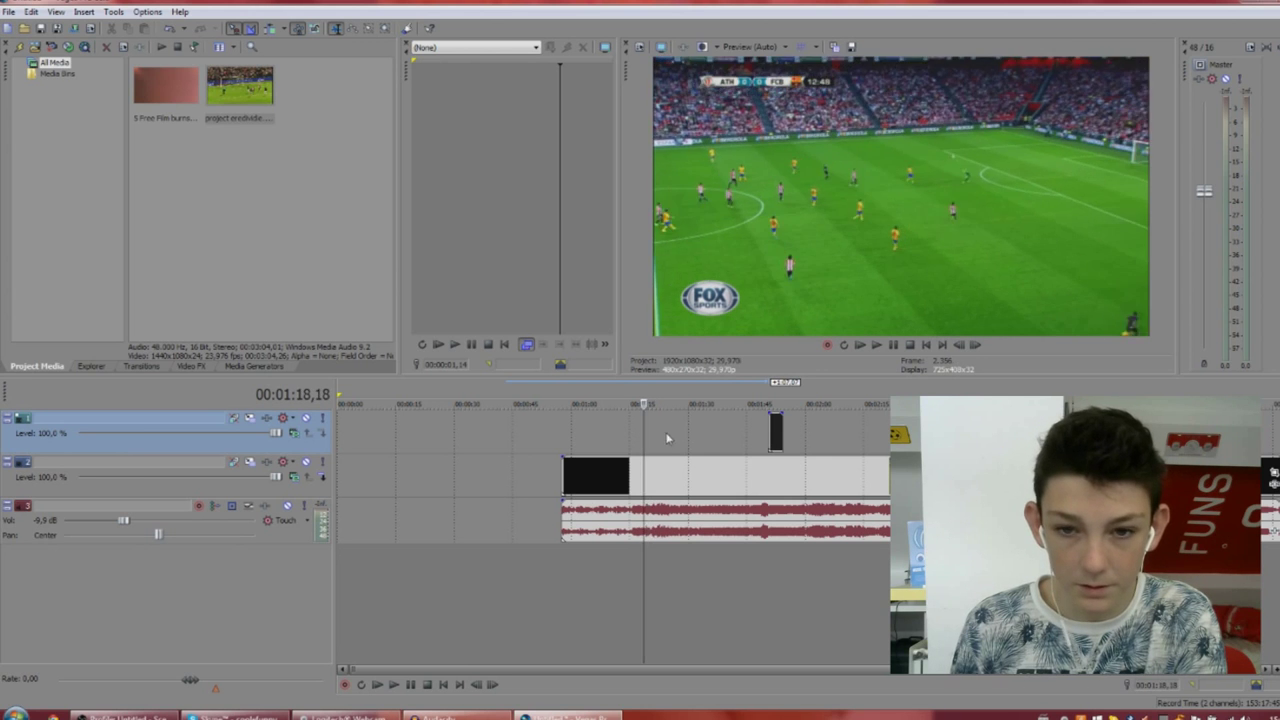
pyautogui.press('Left')
pyautogui.press('Left')
pyautogui.press('Left')
pyautogui.press('Left')
pyautogui.press('Left')
pyautogui.press('Left')
pyautogui.press('Left')
pyautogui.press('Left')
pyautogui.press('Left')
pyautogui.press('Left')
pyautogui.press('Left')
pyautogui.press('Left')
pyautogui.press('Left')
pyautogui.press('Left')
pyautogui.press('Left')
pyautogui.press('Left')
pyautogui.press('Left')
pyautogui.press('Left')
pyautogui.press('Left')
pyautogui.press('Left')
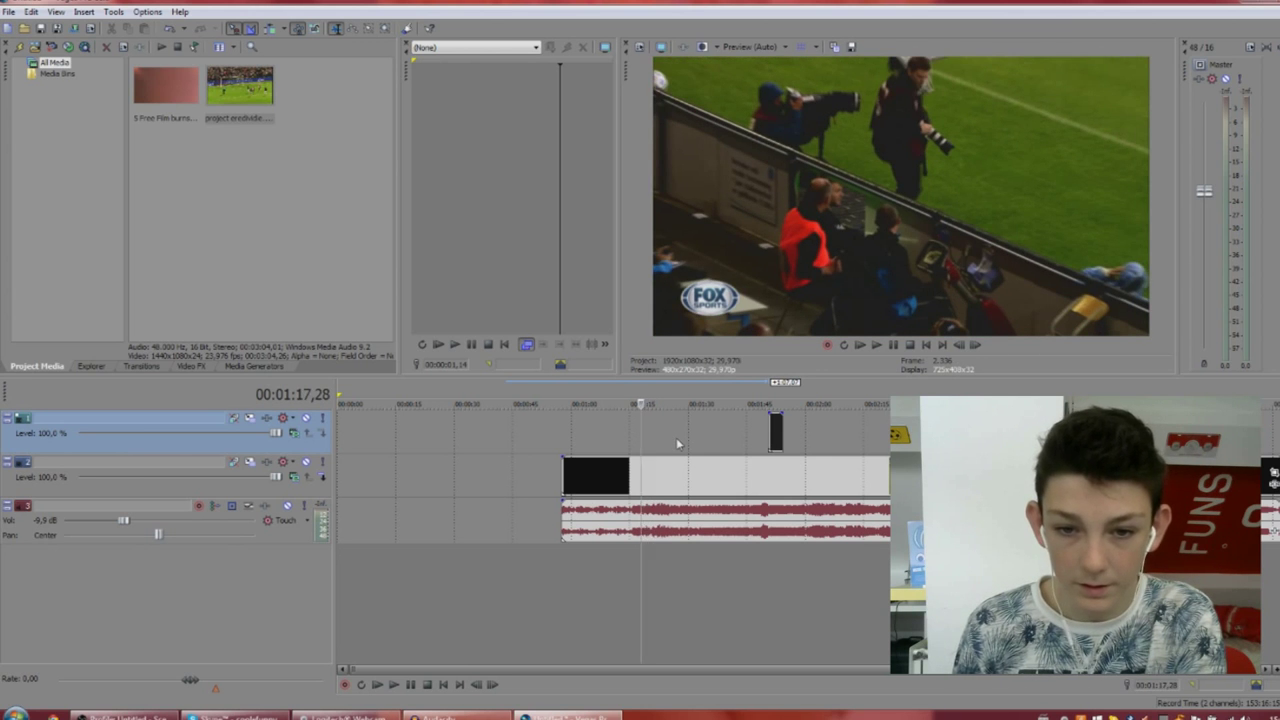
pyautogui.press('Right')
pyautogui.press('Right')
pyautogui.press('Right')
pyautogui.press('Right')
pyautogui.press('Right')
pyautogui.press('Right')
pyautogui.press('Right')
pyautogui.press('Right')
pyautogui.press('Right')
pyautogui.press('Right')
pyautogui.scroll(1, 800, 447)
pyautogui.moveTo(1022, 446); pyautogui.dragTo(808, 452)
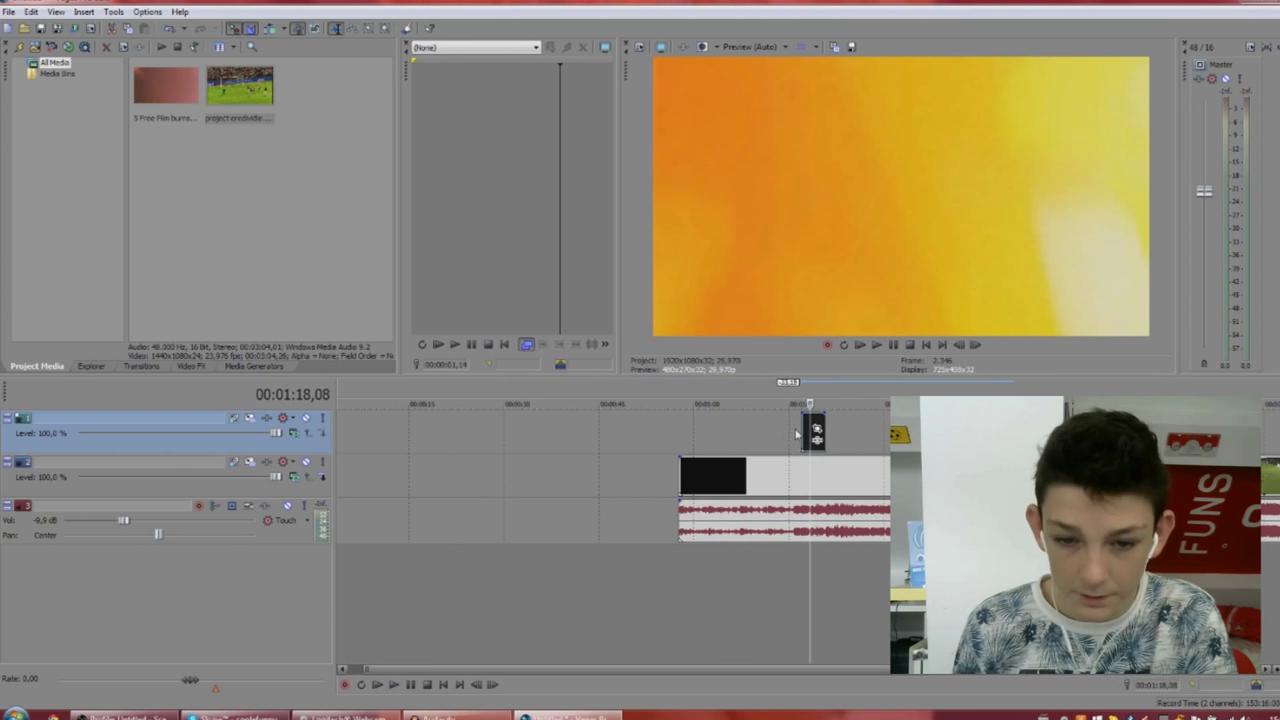
# Preview the film burn over the shot change and shift the segment earlier so it starts at about 1:16.
pyautogui.click(797, 435)
pyautogui.press('space')
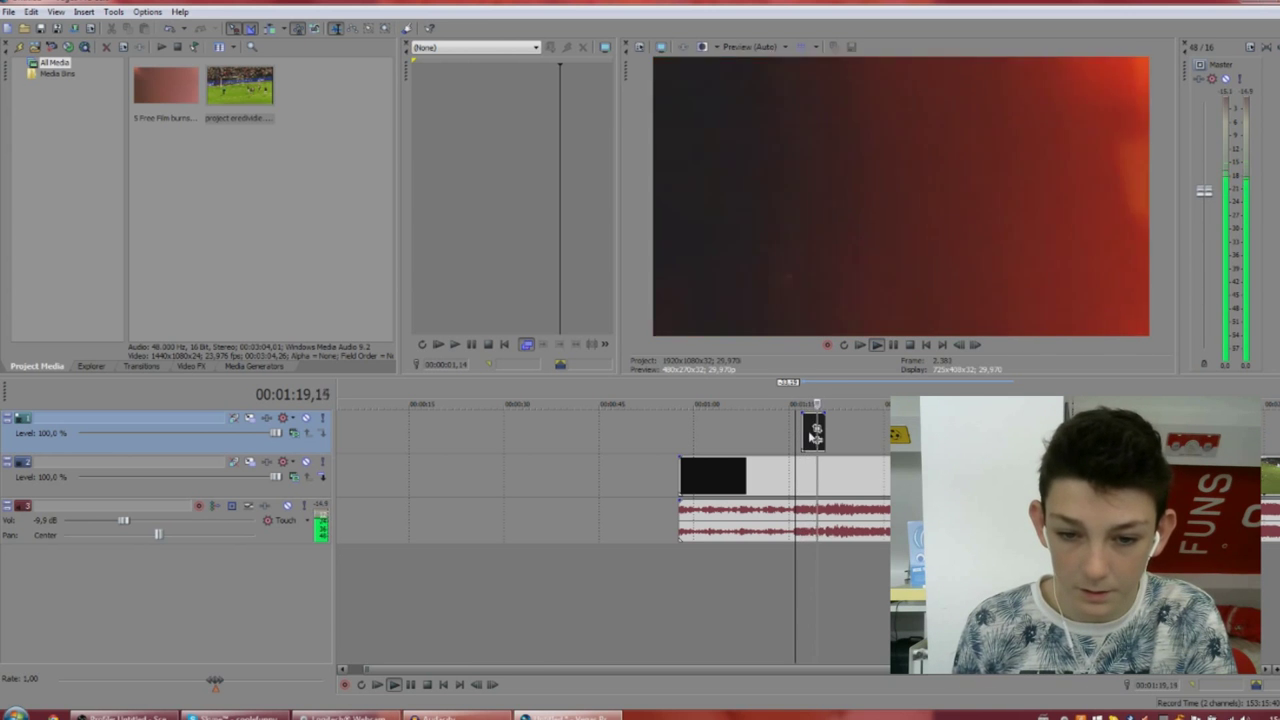
pyautogui.press('space')
pyautogui.scroll(3, 816, 437)
pyautogui.moveTo(866, 437); pyautogui.dragTo(850, 438)
# Play back the repositioned film burn segment to check its timing against the shot change.
pyautogui.press('space')
pyautogui.press('space')
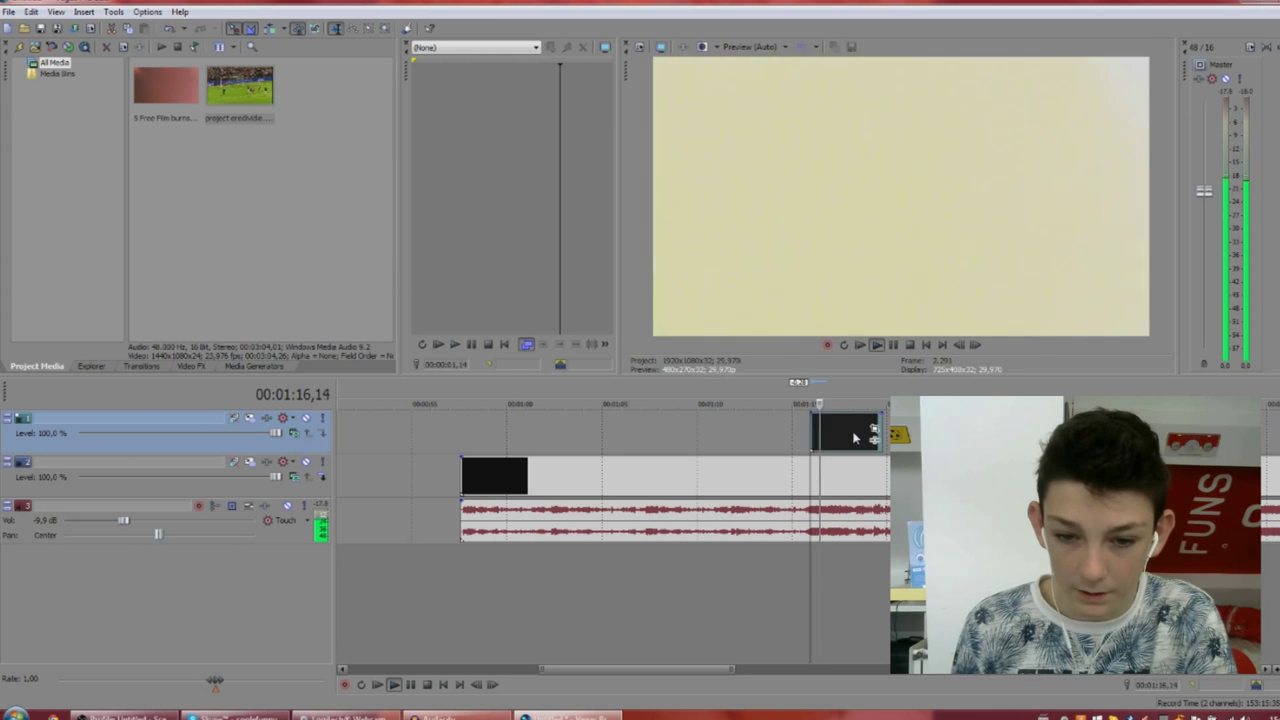
pyautogui.scroll(-3, 845, 432)
pyautogui.scroll(-2, 760, 418)
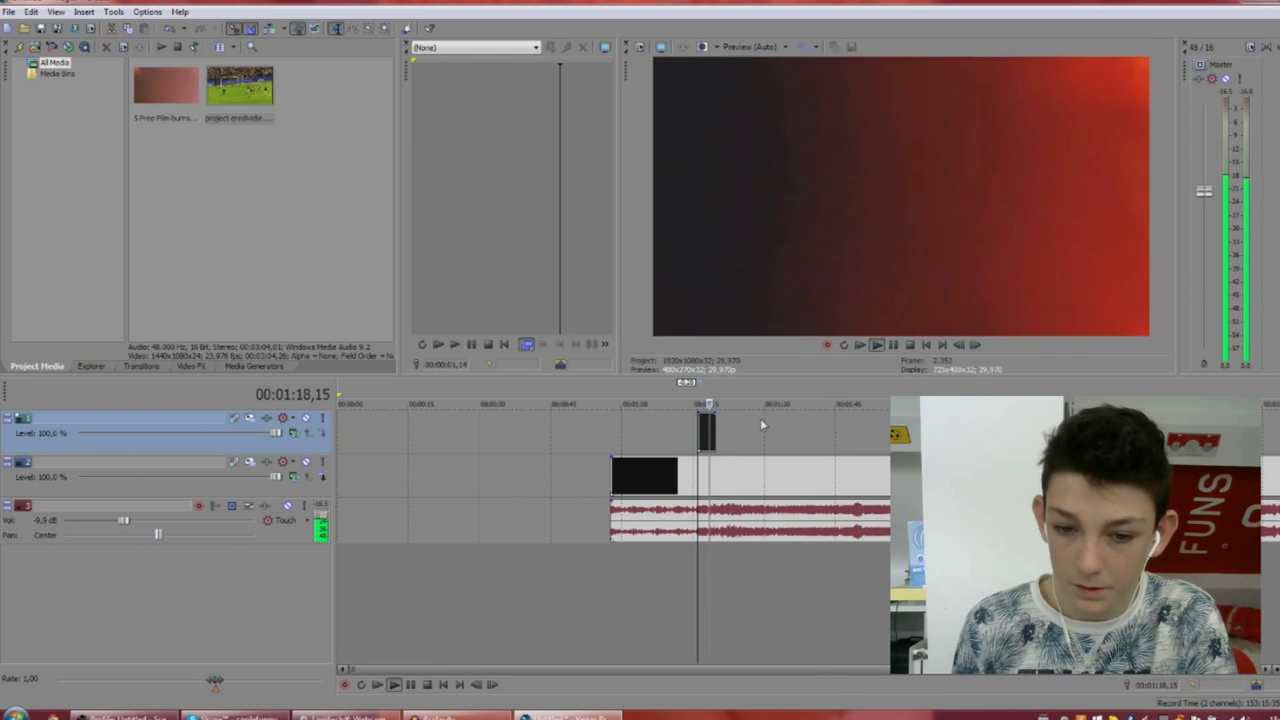
pyautogui.scroll(-1, 750, 408)
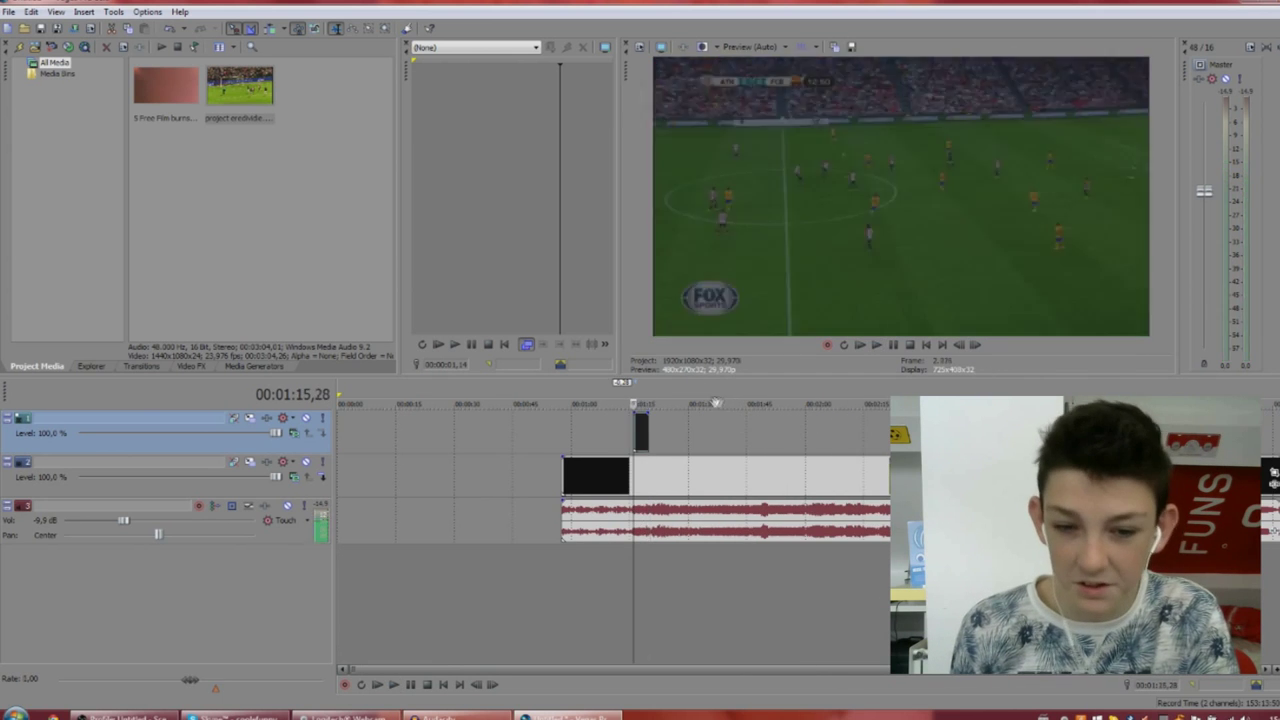
pyautogui.press('space')
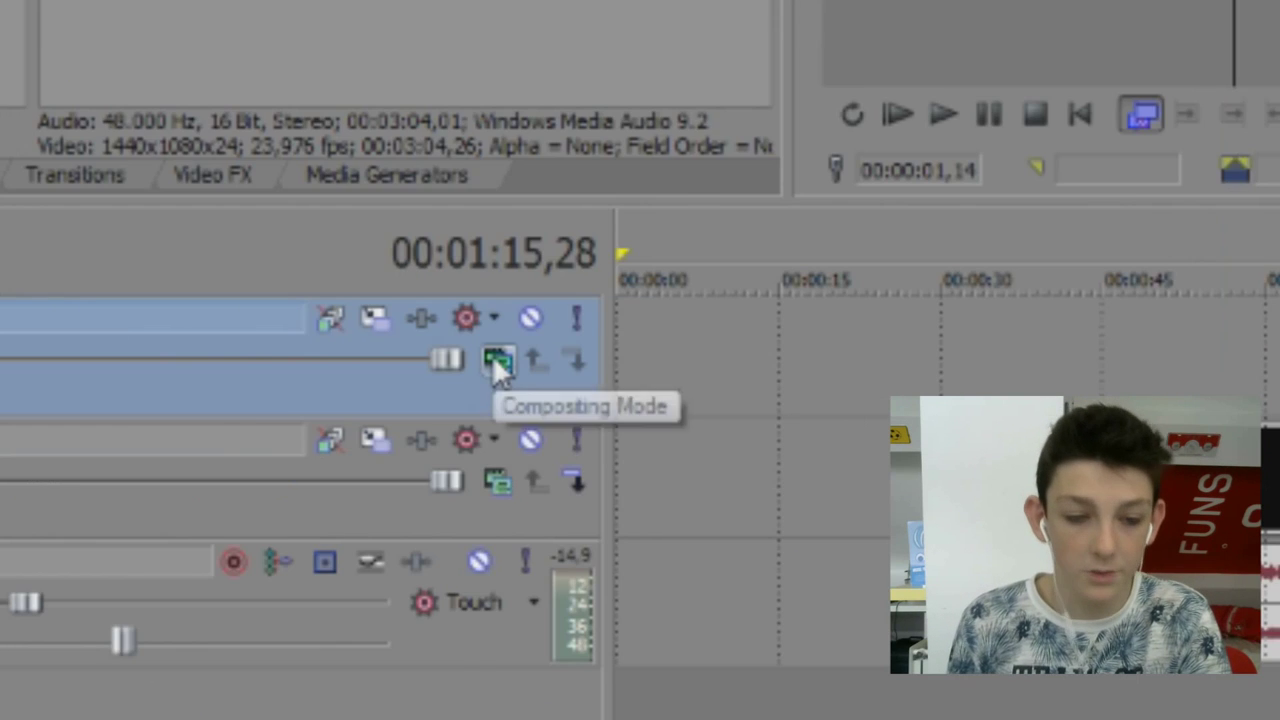
# Change the upper video track's compositing mode so the film burn blends with the football footage below.
pyautogui.click(293, 433)
pyautogui.click(340, 484)
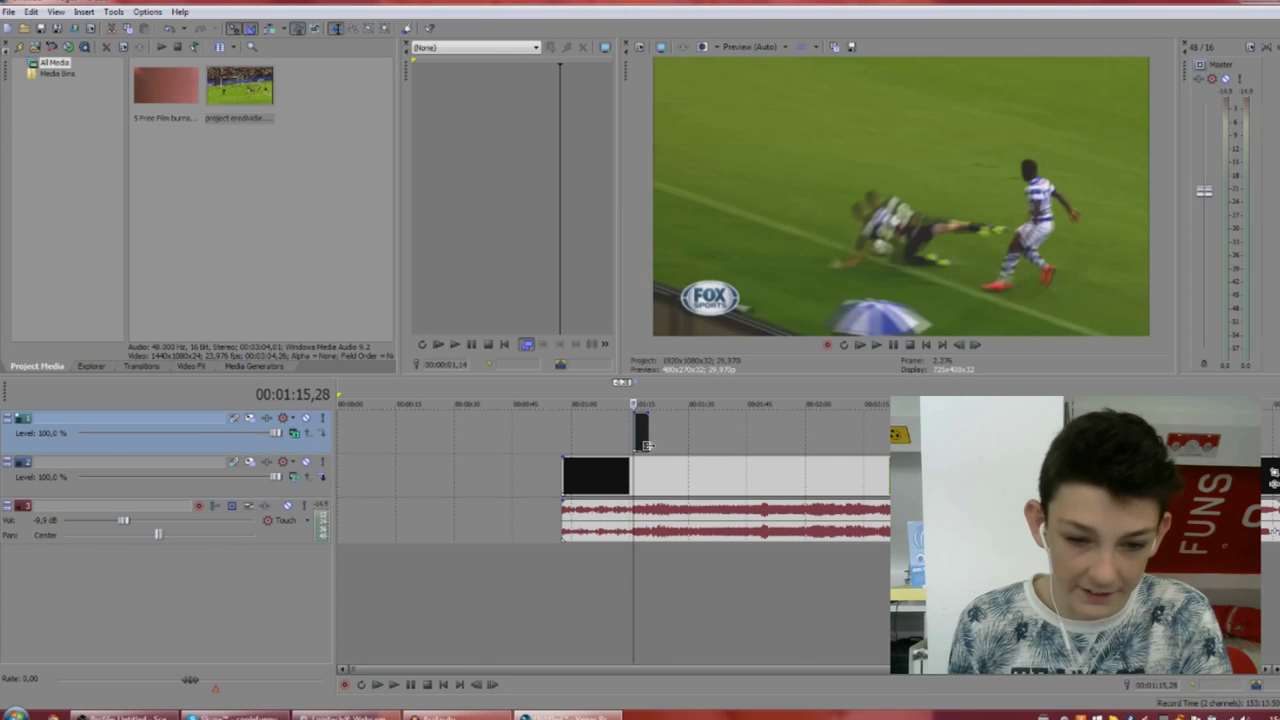
# Play the timeline from about 1:14 to check the blended film burn transition.
pyautogui.click(627, 437)
pyautogui.press('space')
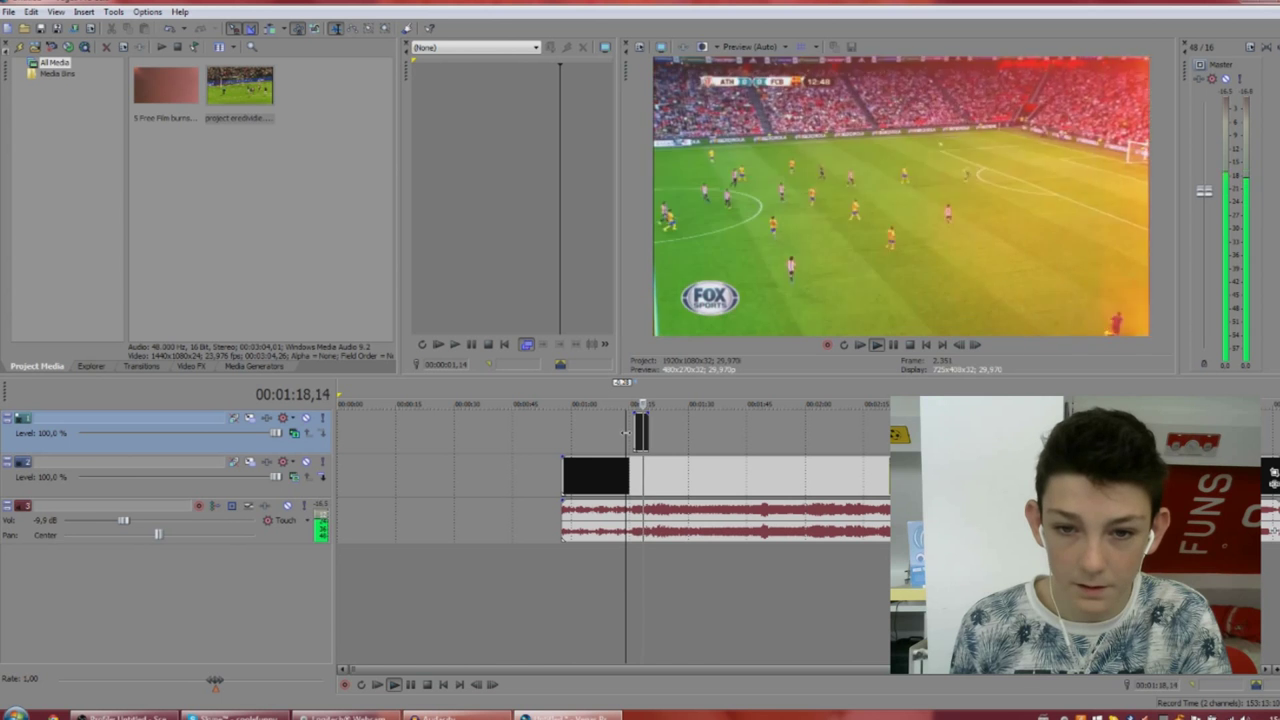
pyautogui.press('space')
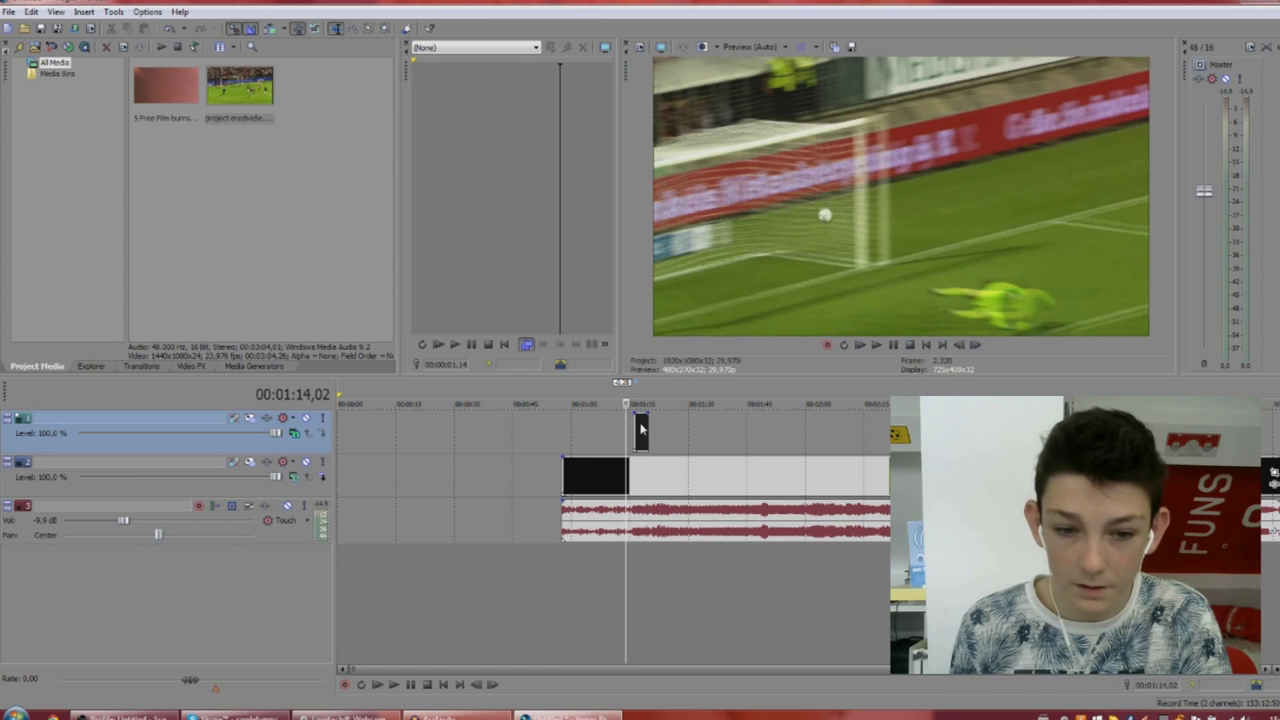
# Extend the film burn segment's end on the upper track and play the blend from about 1:19.
pyautogui.click(649, 438)
pyautogui.moveTo(649, 438); pyautogui.dragTo(676, 431)
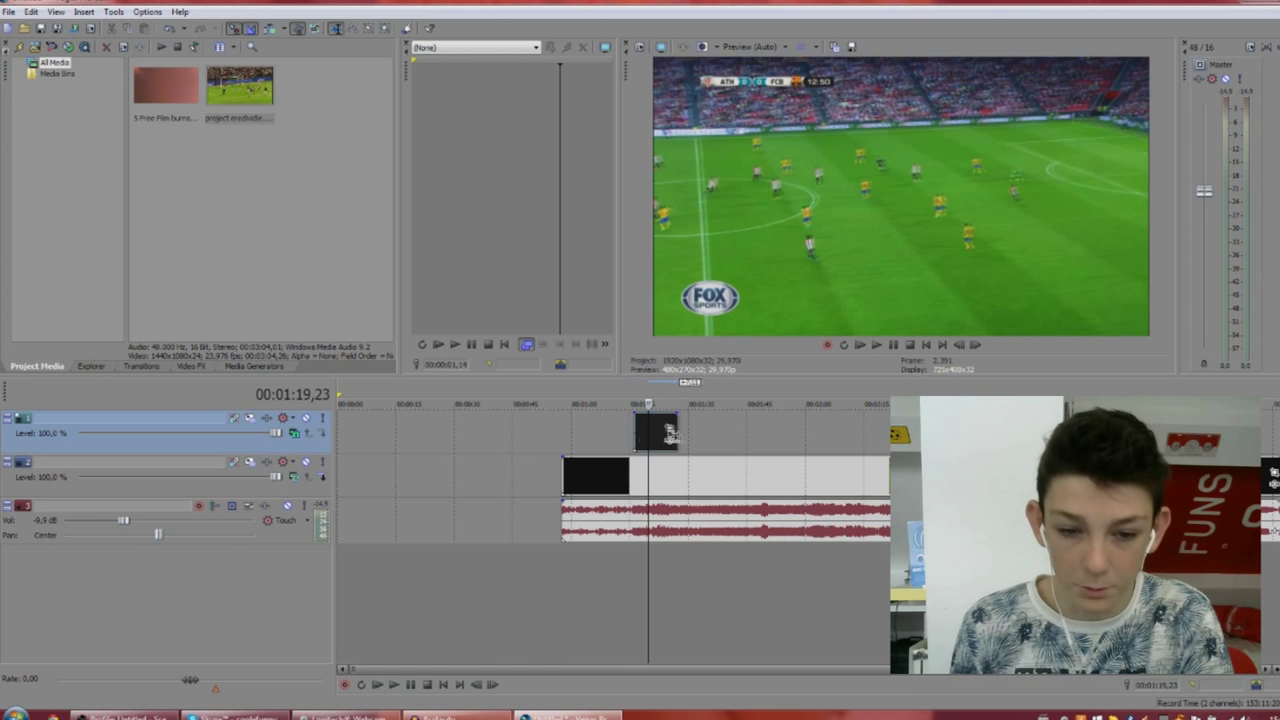
pyautogui.press('space')
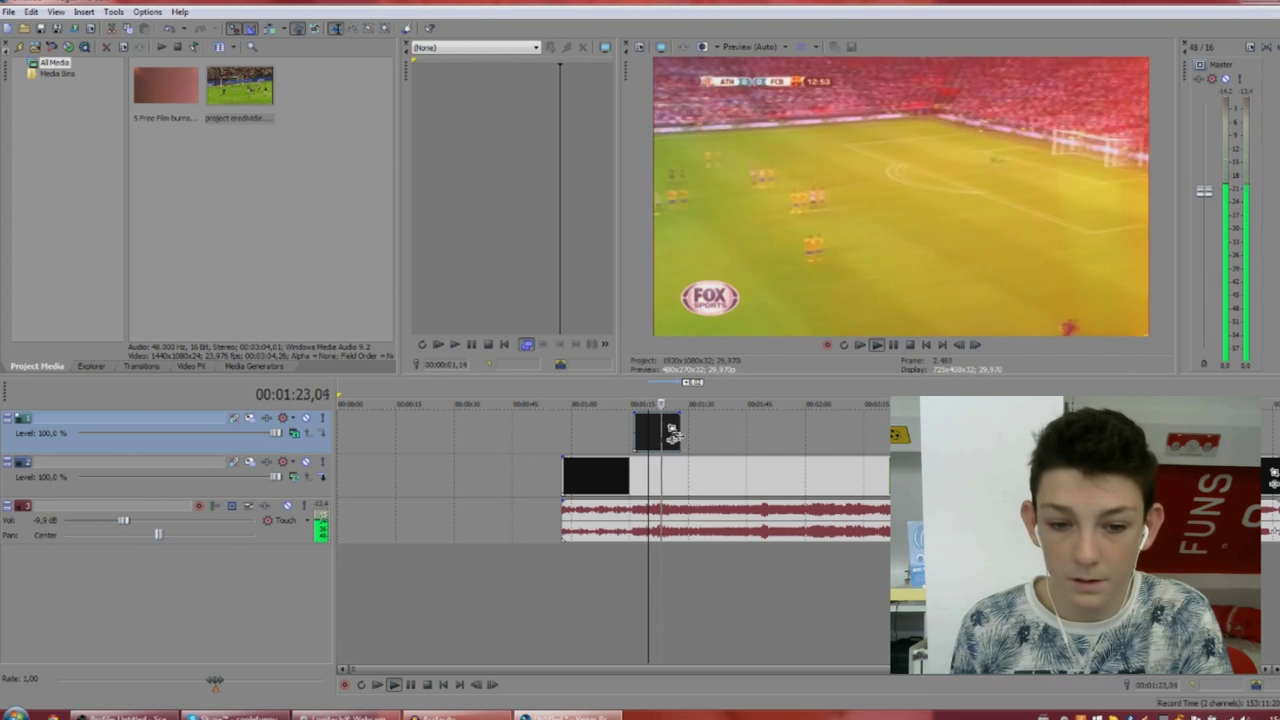
pyautogui.press('space')
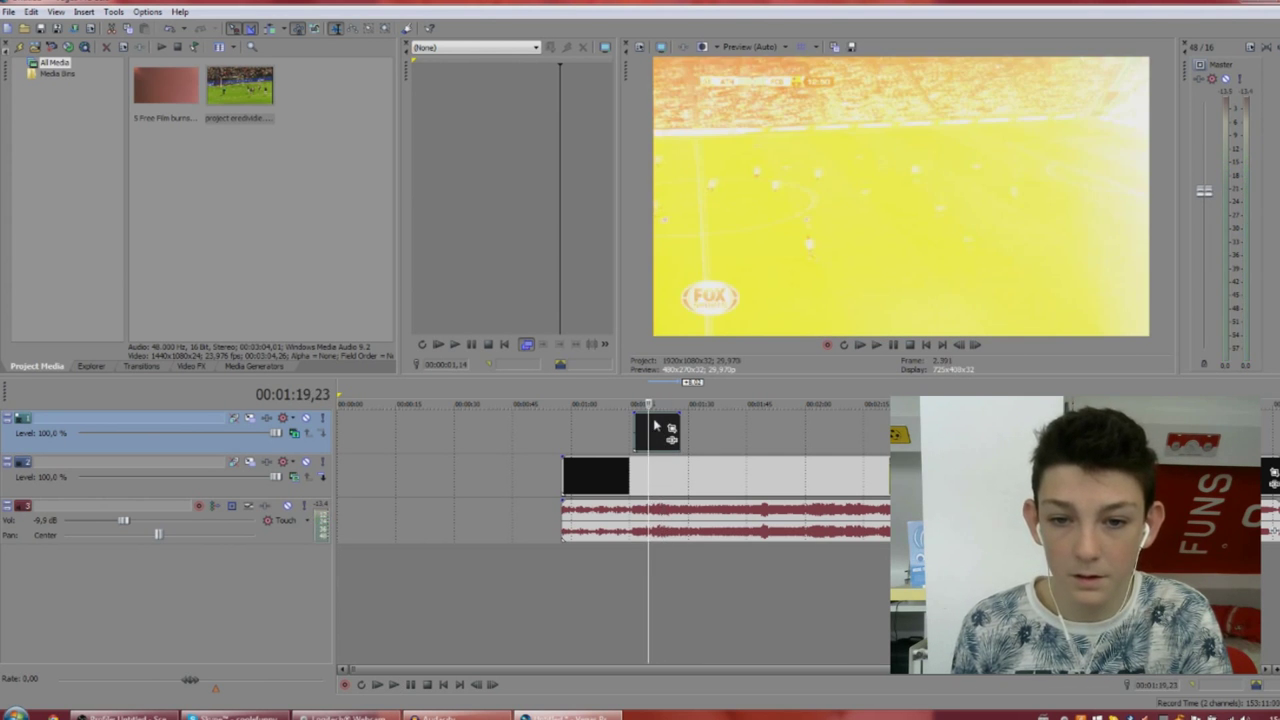
# Lower the film burn segment's opacity to 44 % and play the softened effect over the footage.
pyautogui.moveTo(659, 415); pyautogui.dragTo(660, 430)
pyautogui.press('space')
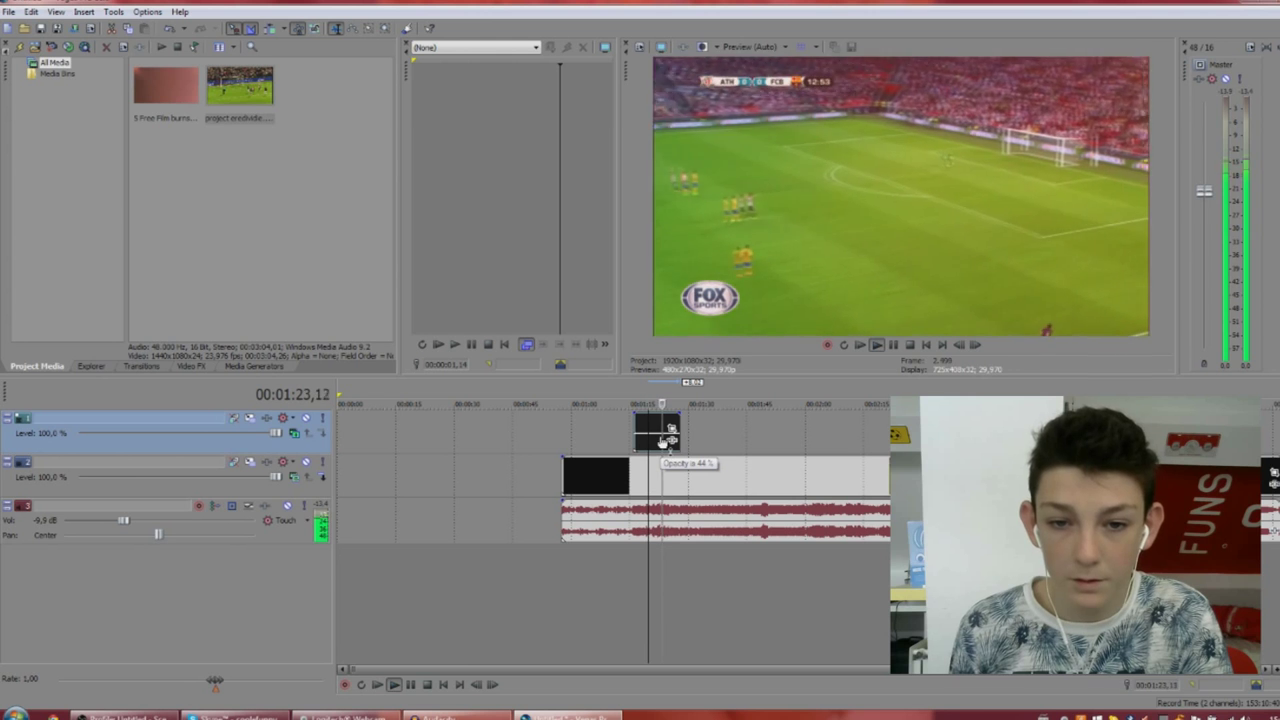
pyautogui.click(634, 440)
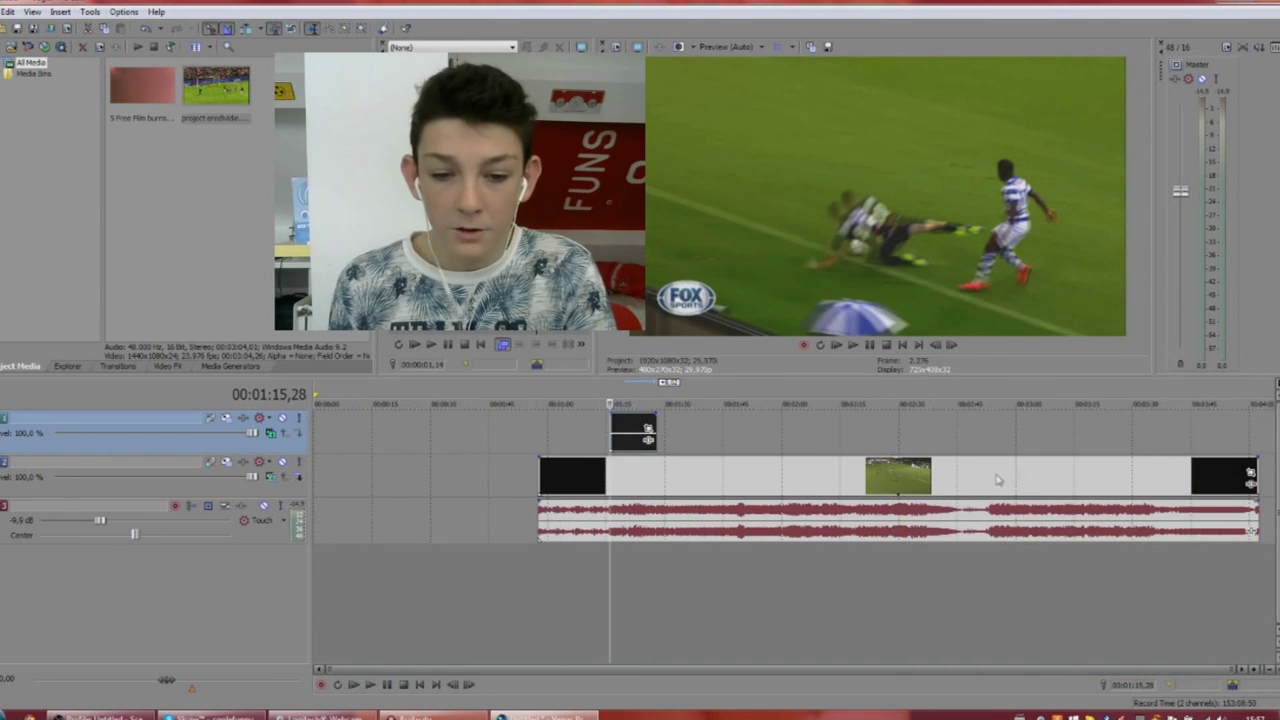
# Add a fade-out to the very end of the football footage.
pyautogui.scroll(6, 929, 516)
pyautogui.scroll(-6, 913, 502)
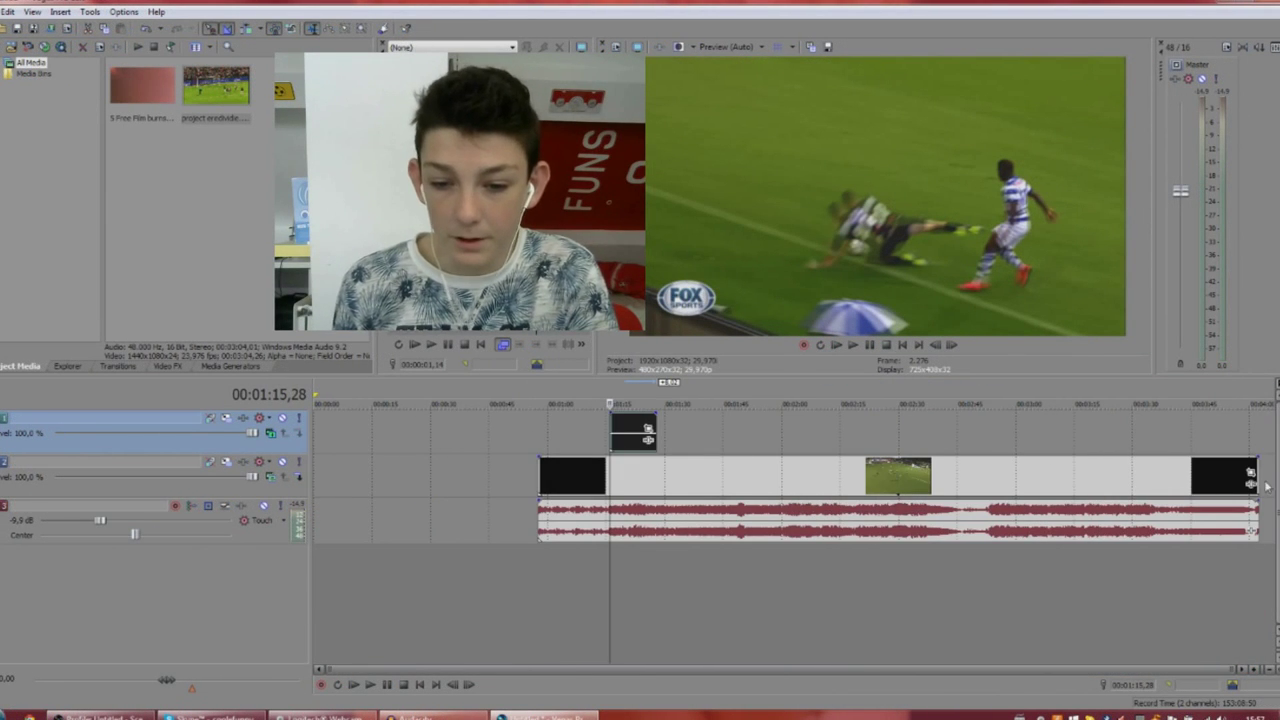
pyautogui.click(1221, 486)
pyautogui.press('space')
pyautogui.moveTo(1257, 460); pyautogui.dragTo(1237, 463)
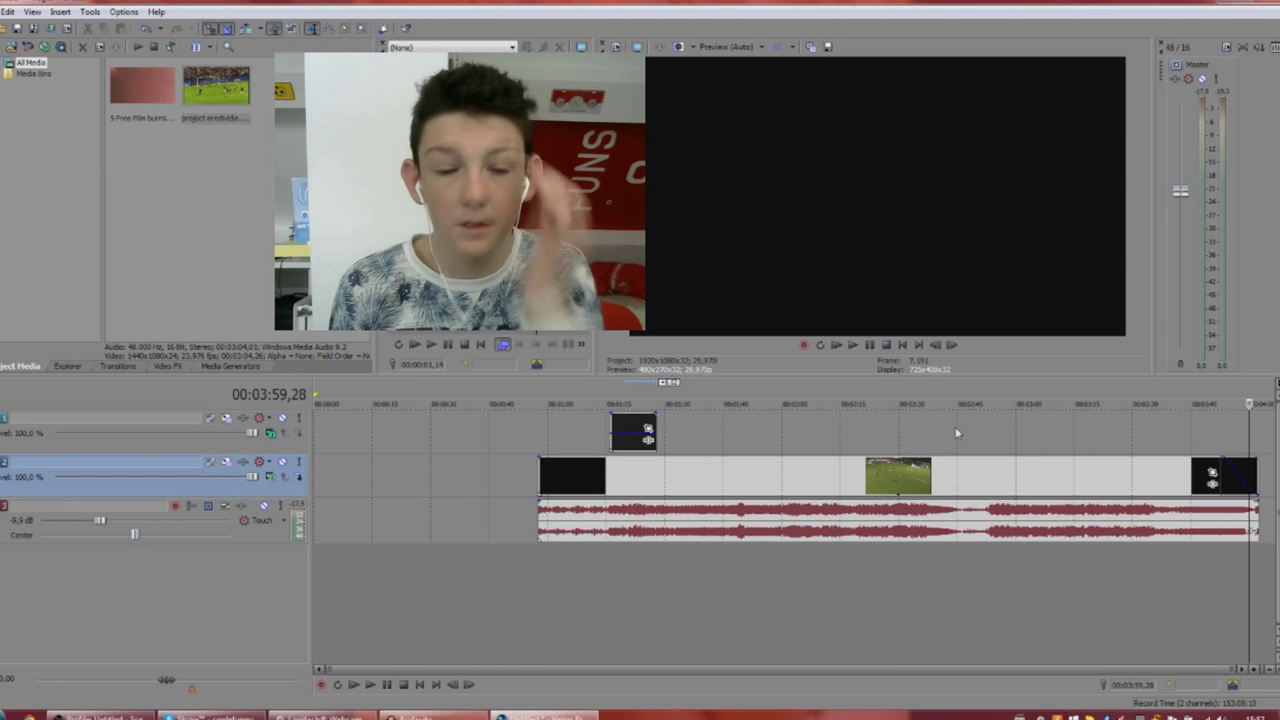
# Apply the default Flash transition to the football footage's closing fade-out and try a red tint.
pyautogui.click(167, 366)
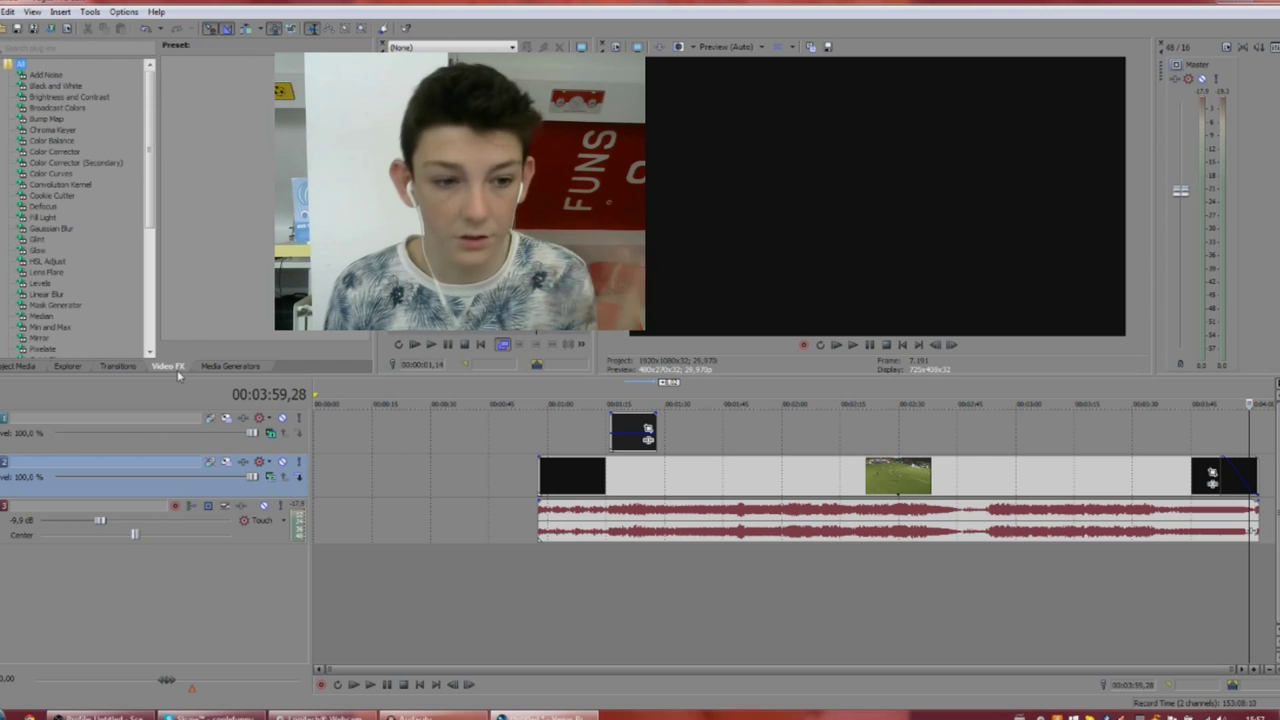
pyautogui.click(116, 366)
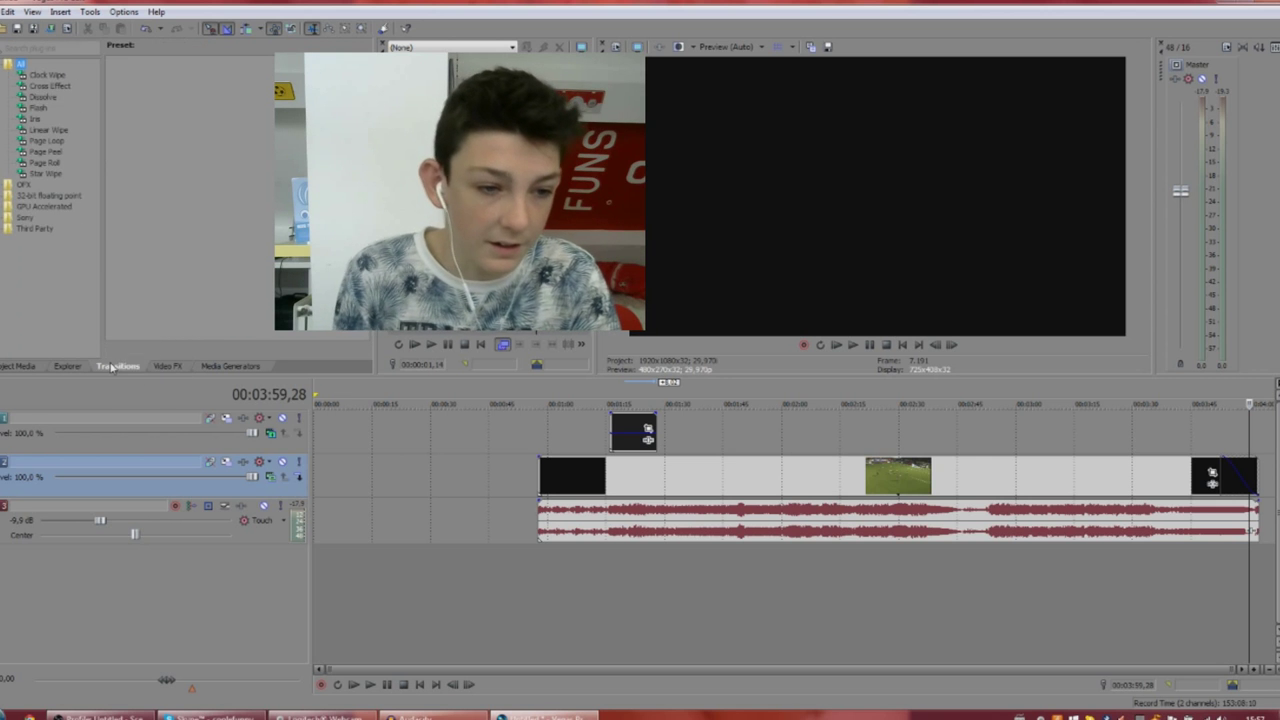
pyautogui.click(38, 107)
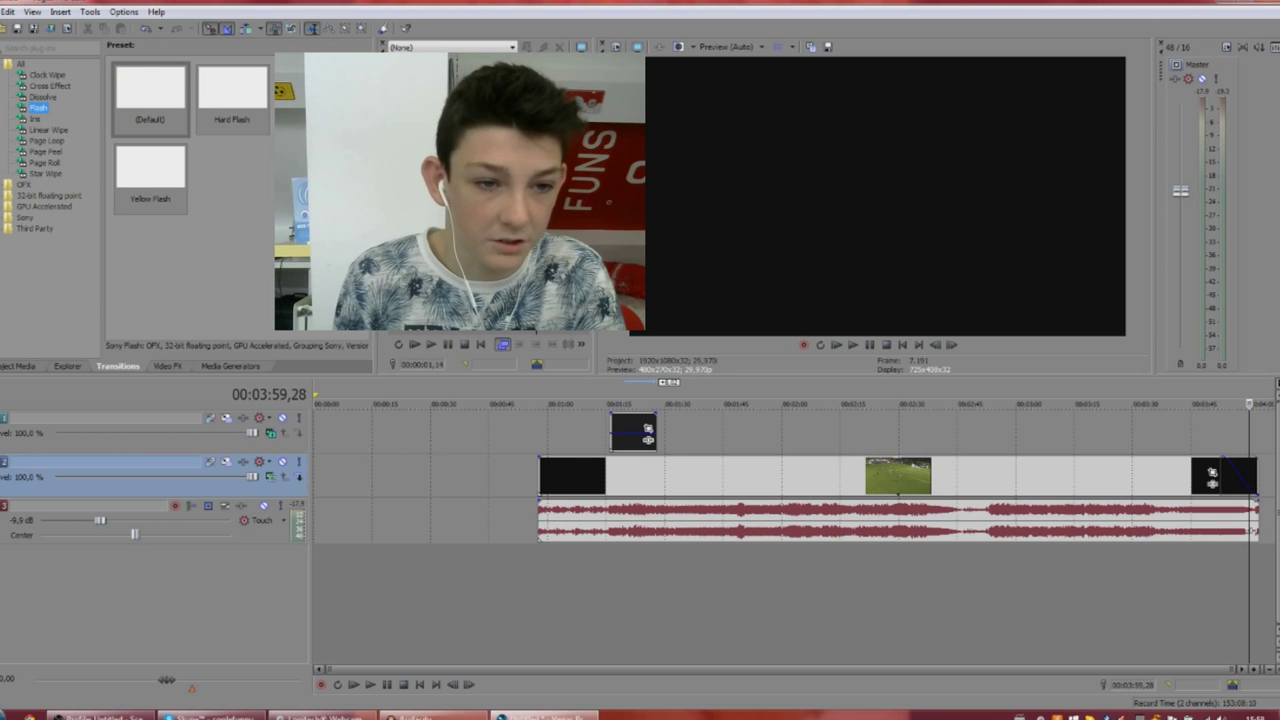
pyautogui.moveTo(152, 98); pyautogui.dragTo(1243, 485)
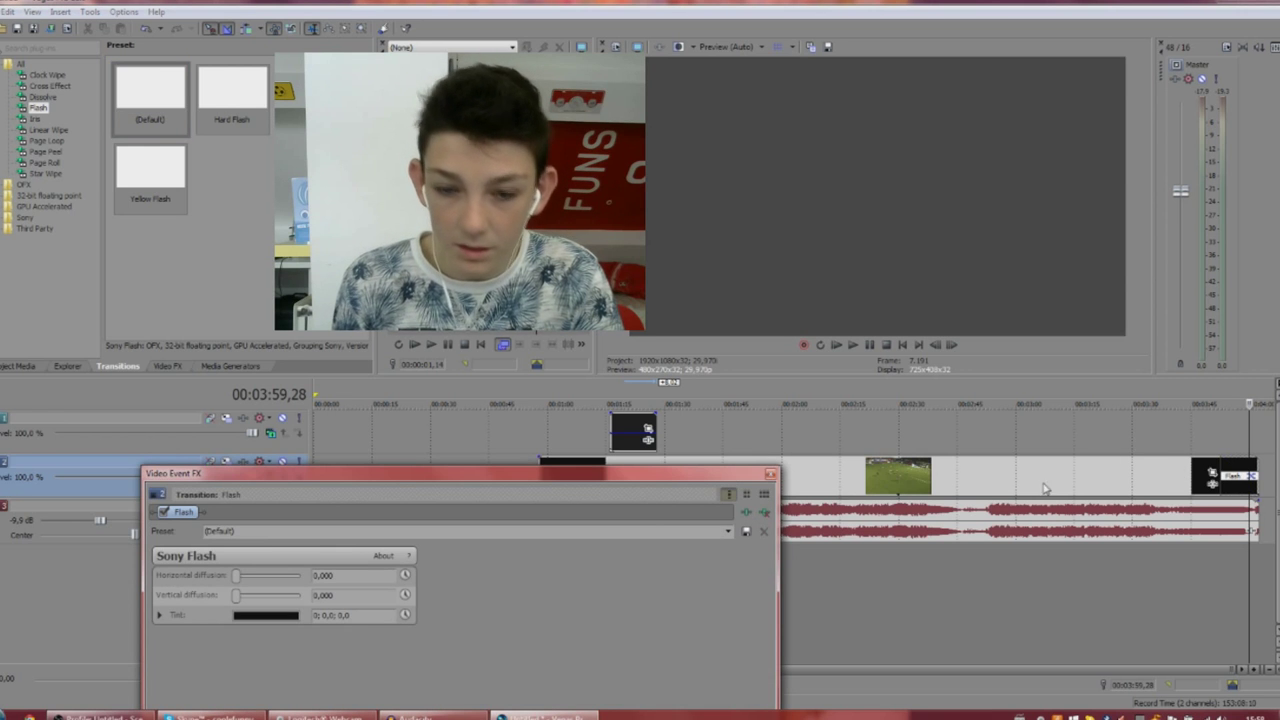
pyautogui.click(250, 614)
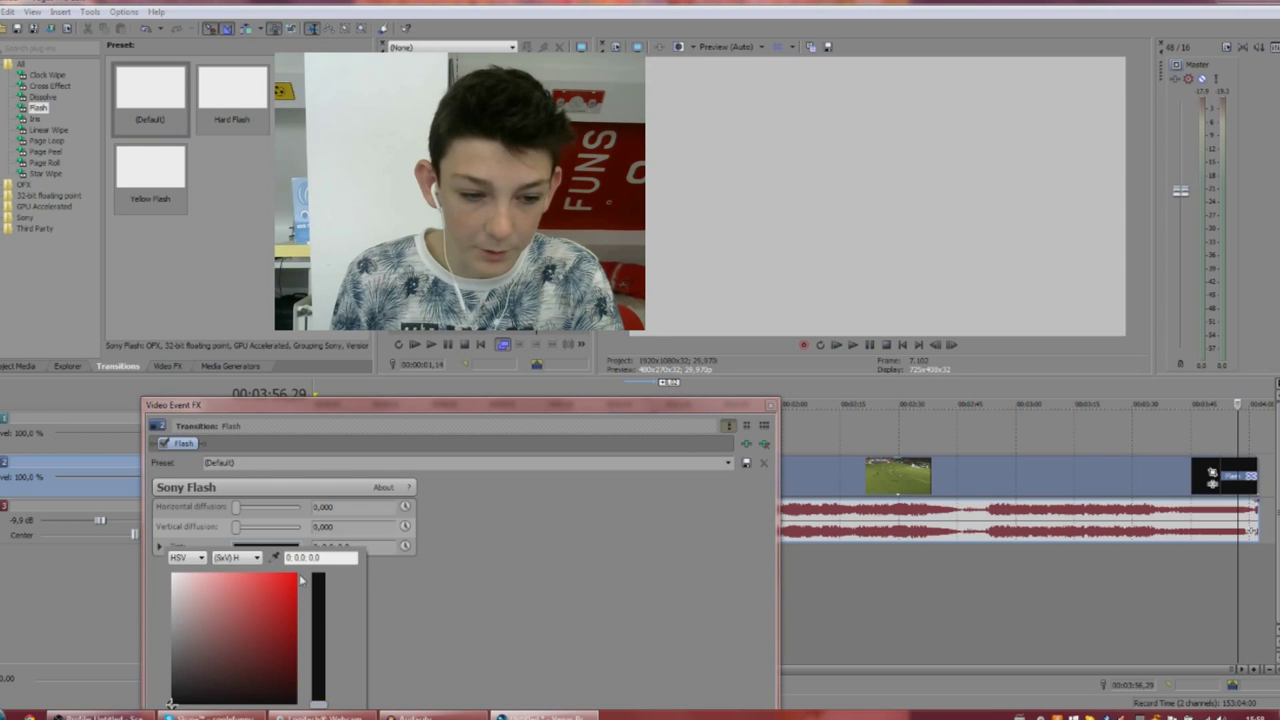
pyautogui.moveTo(171, 703); pyautogui.dragTo(297, 577)
pyautogui.click(470, 630)
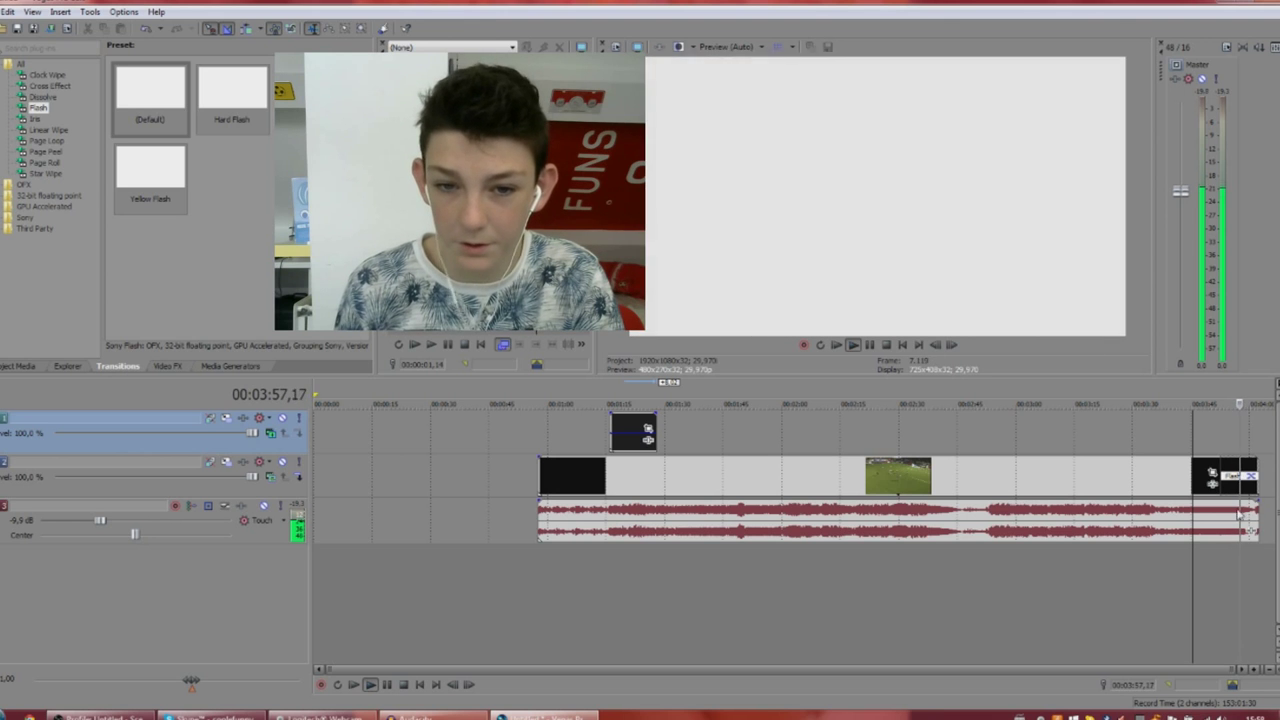
# Shorten the Flash transition at the footage's end and play it from about 3:57.
pyautogui.moveTo(1220, 466); pyautogui.dragTo(1243, 467)
pyautogui.click(1239, 438)
pyautogui.press('space')
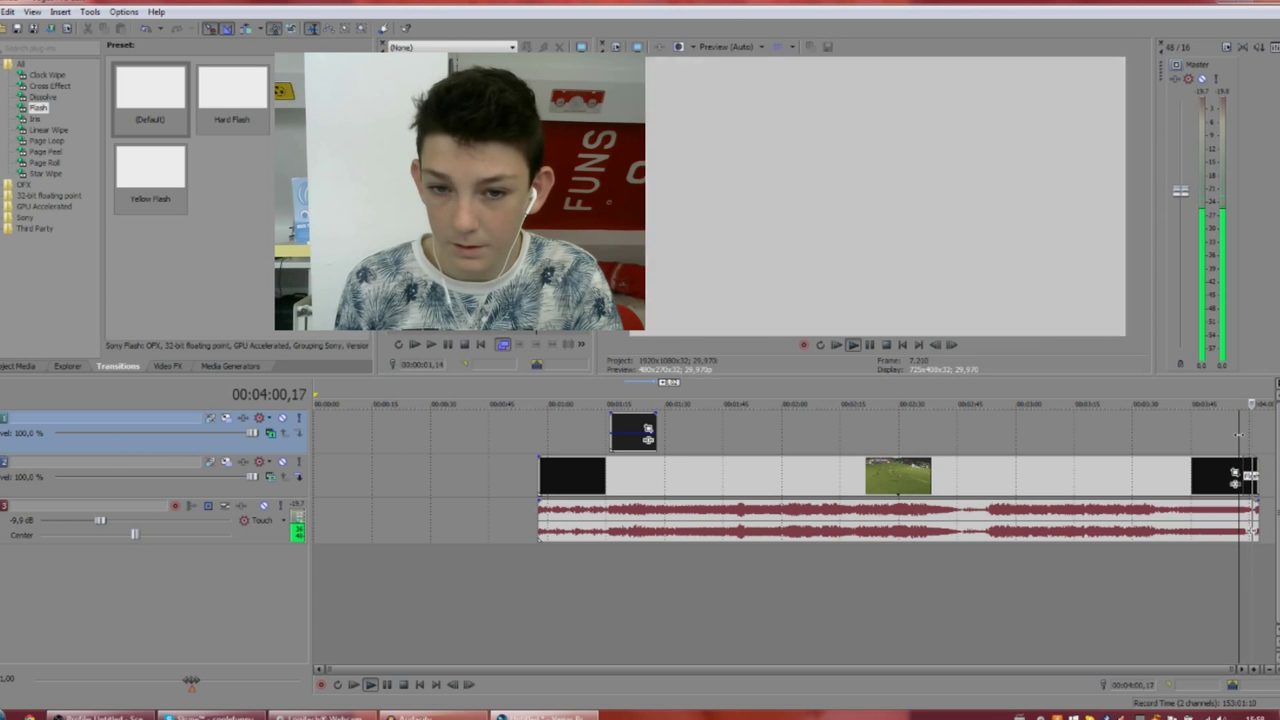
pyautogui.press('space')
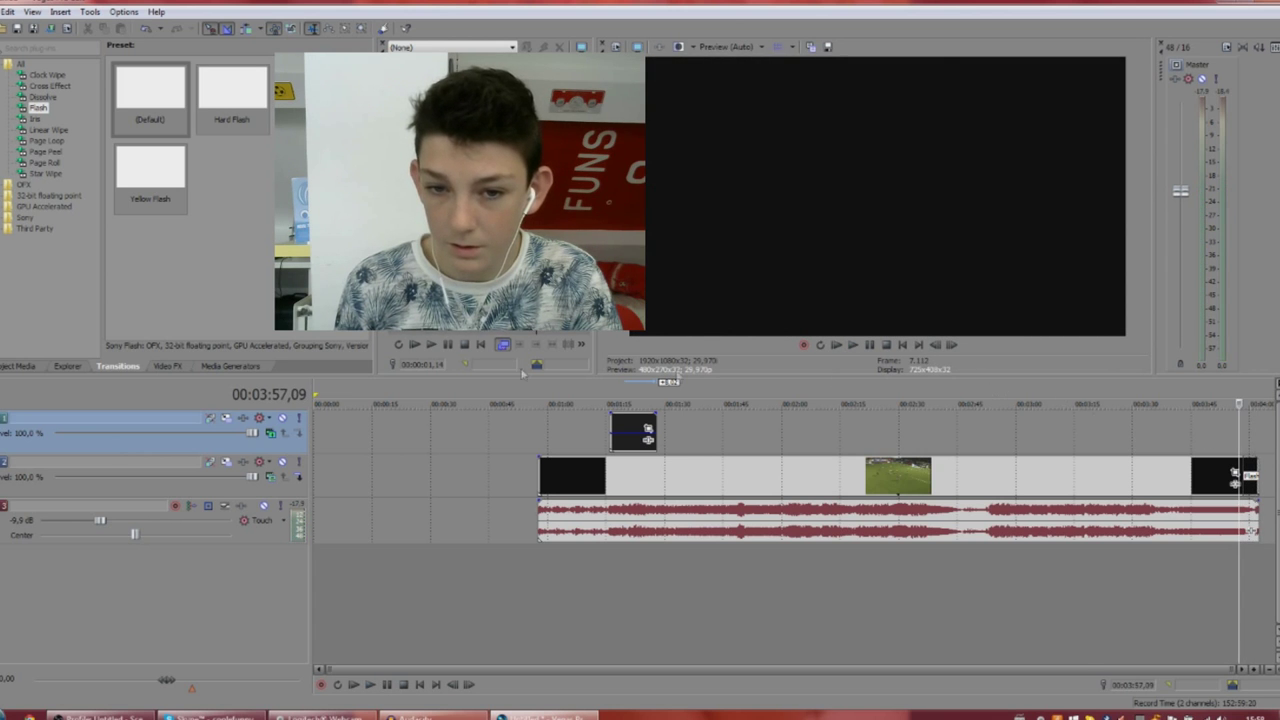
# Preview the football footage briefly at about 2:09.
pyautogui.click(820, 423)
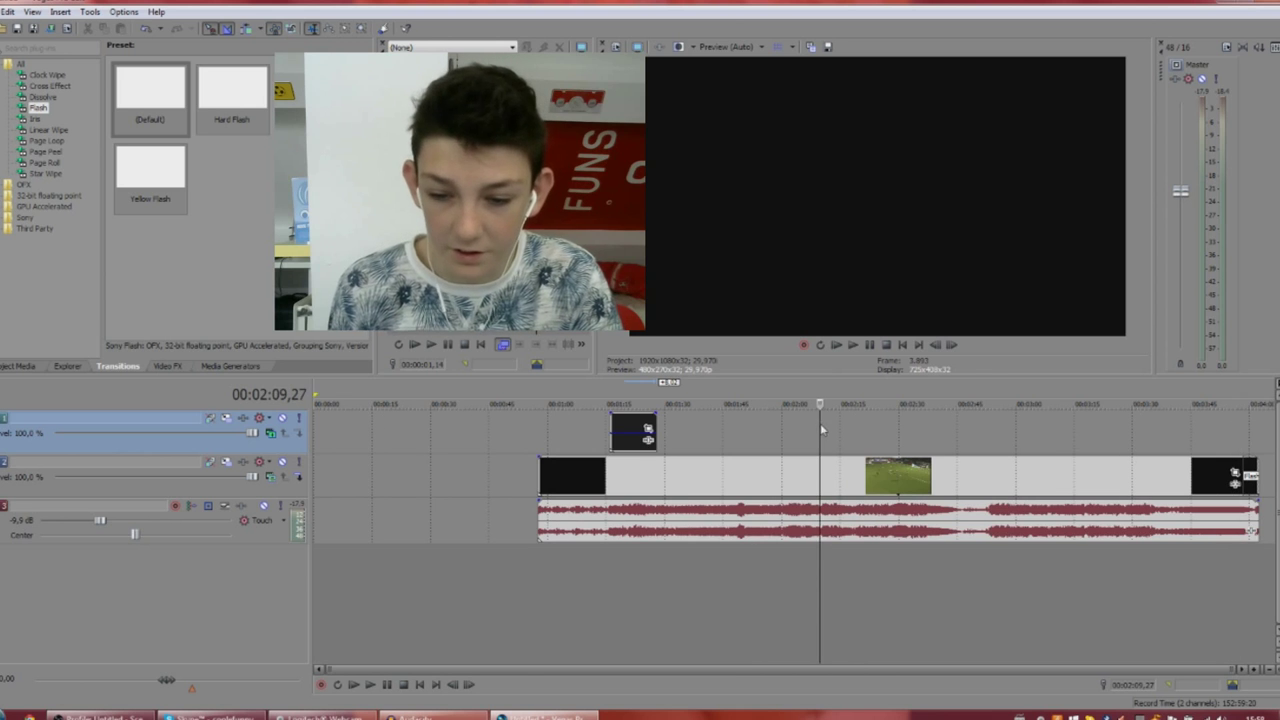
pyautogui.press('space')
pyautogui.press('space')
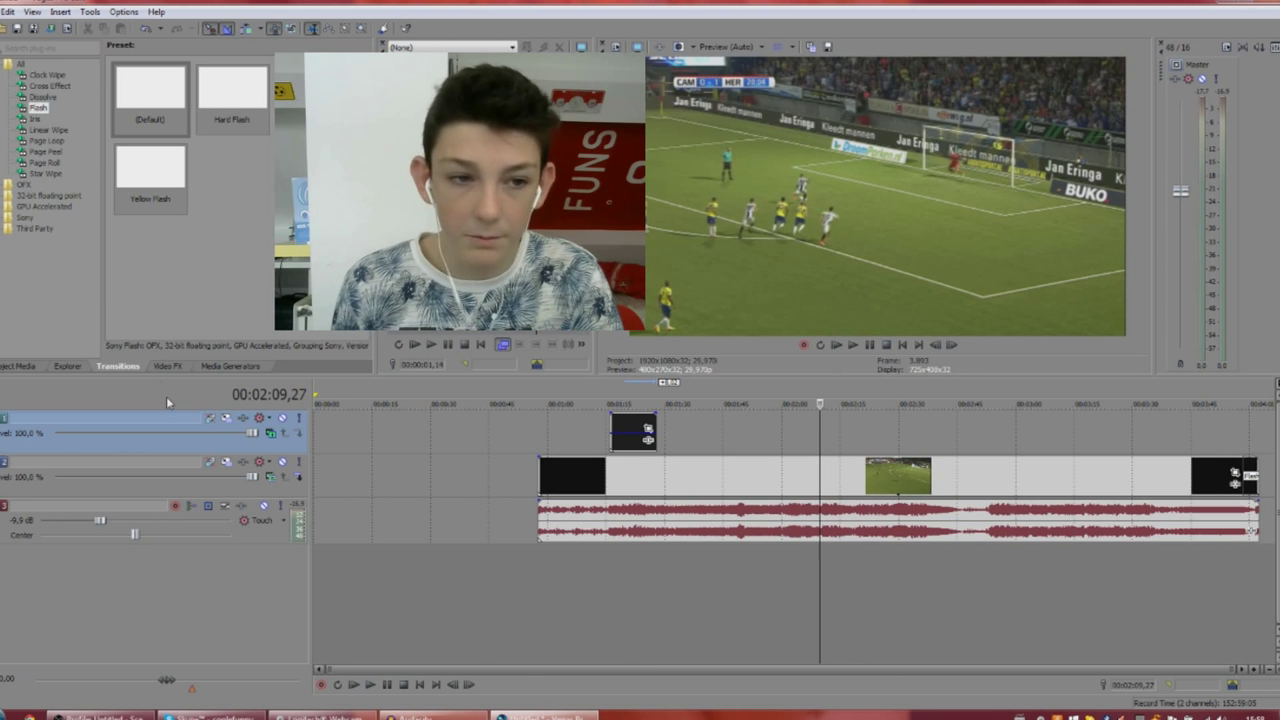
# Shift the green screen explosion clip to start at about 2:14 and put it on a new video track above the film burn.
pyautogui.click(167, 366)
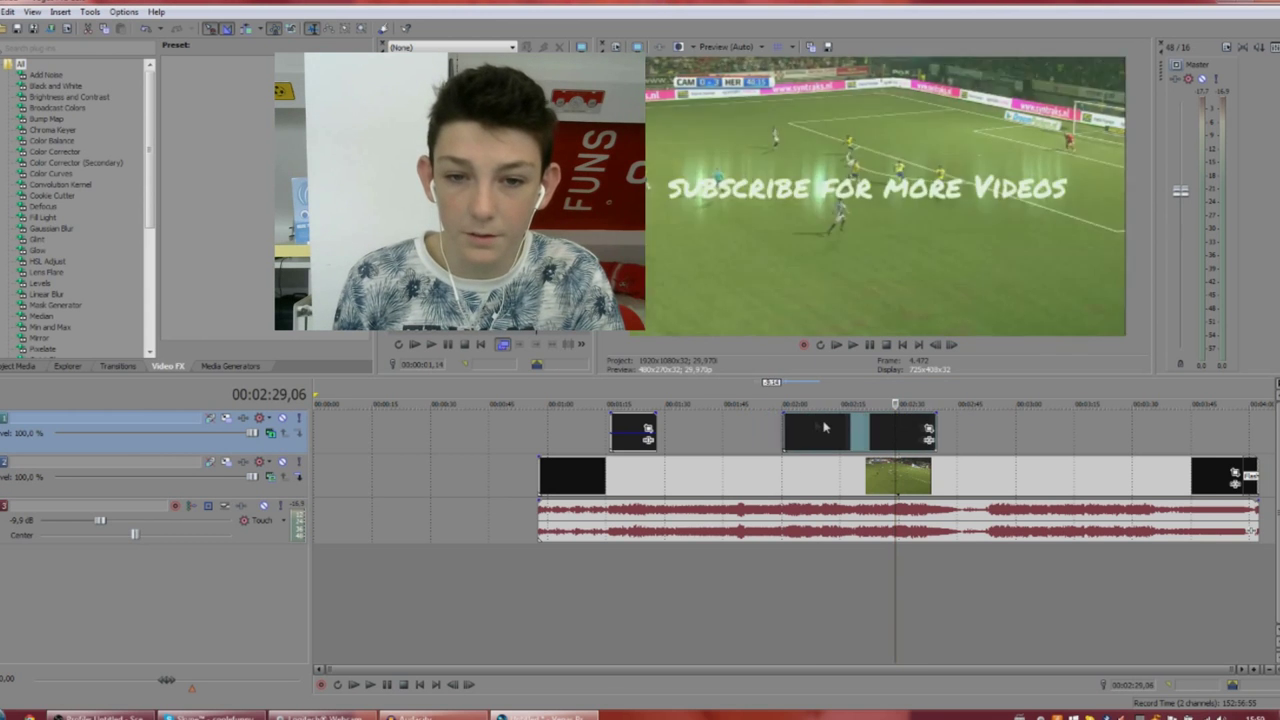
pyautogui.moveTo(824, 428); pyautogui.dragTo(877, 432)
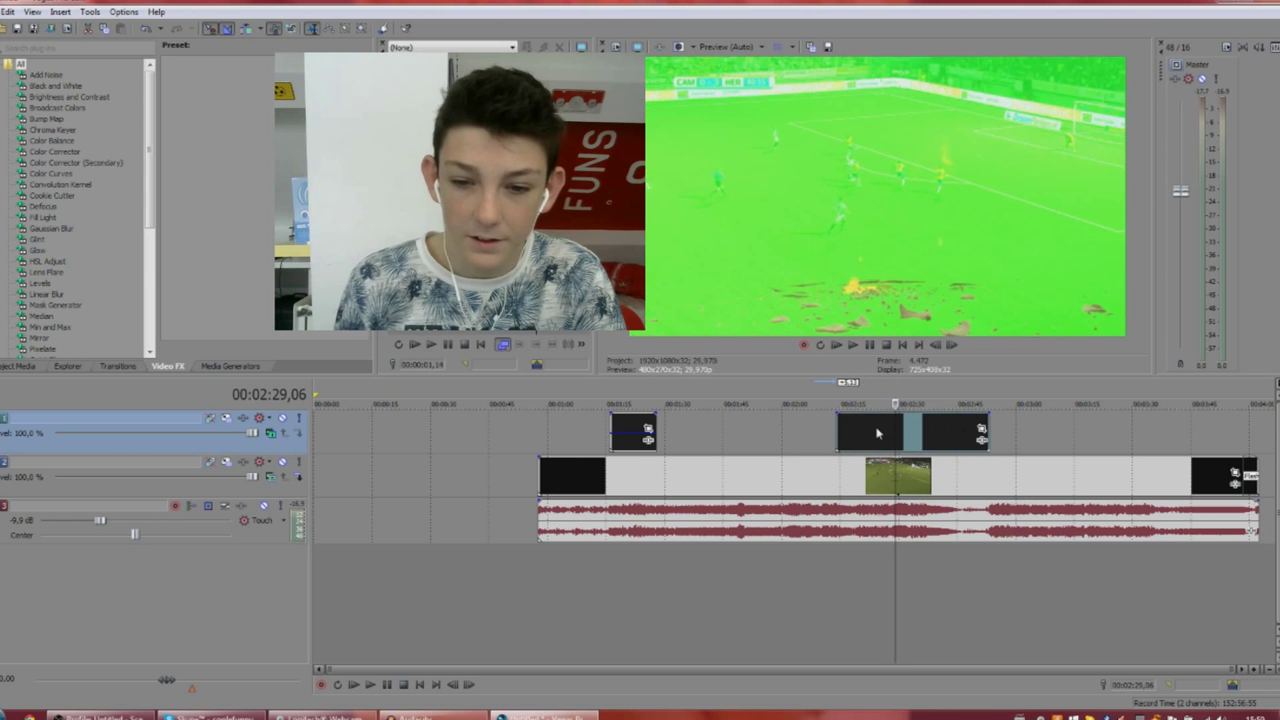
pyautogui.hotkey('ctrl', 'shift', 'q')
pyautogui.moveTo(880, 466); pyautogui.dragTo(881, 438)
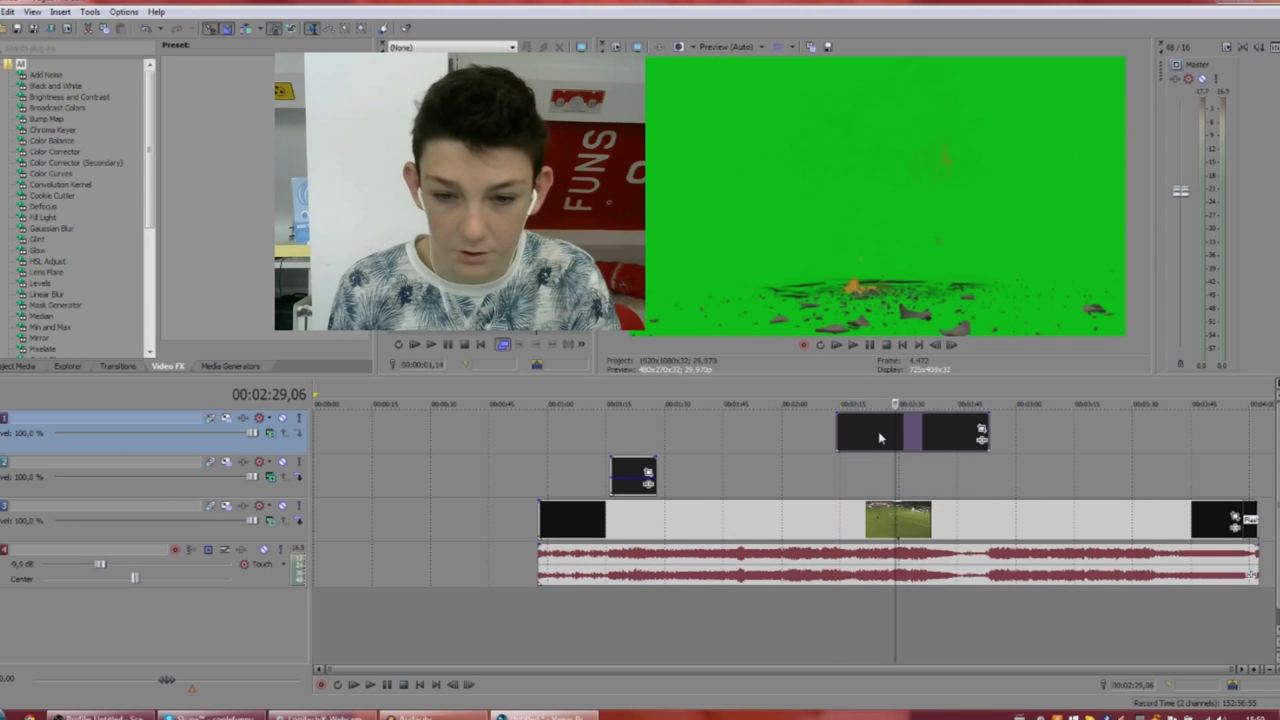
# Trim the green screen clip to the explosion by cutting off its intro, splitting after the blast and deleting the remainder.
pyautogui.click(872, 452)
pyautogui.press('space')
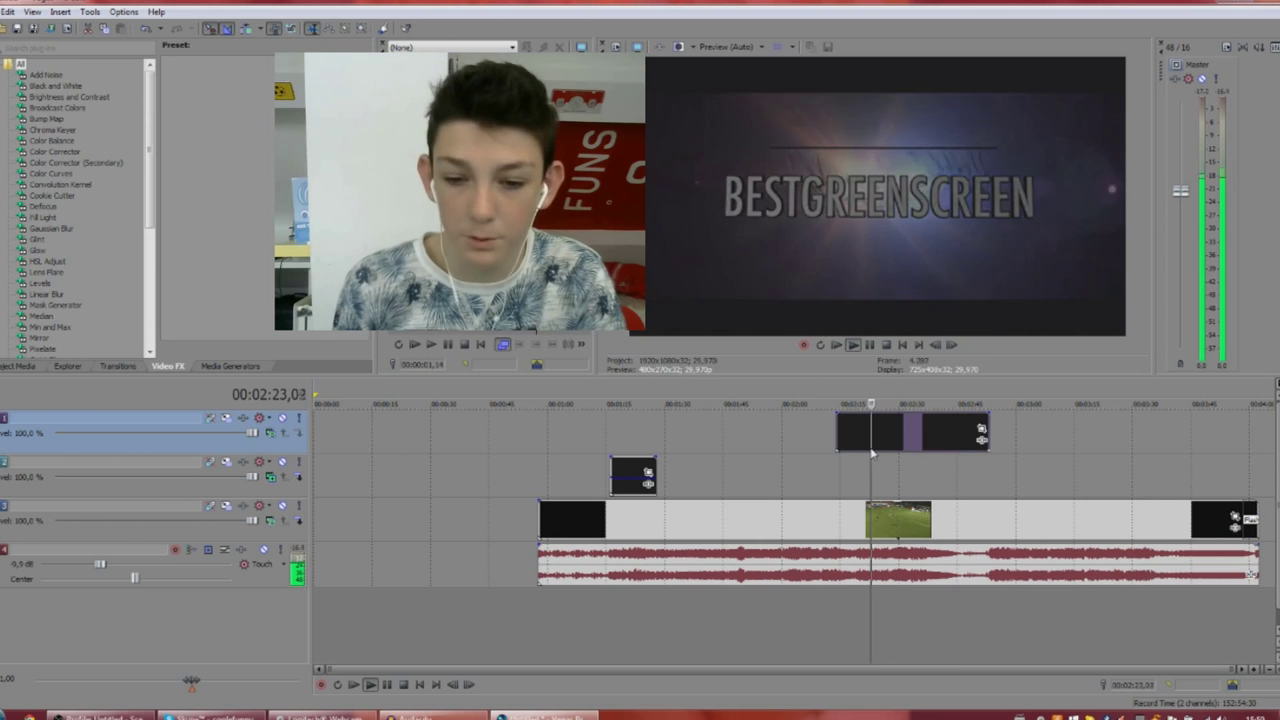
pyautogui.moveTo(839, 430); pyautogui.dragTo(881, 428)
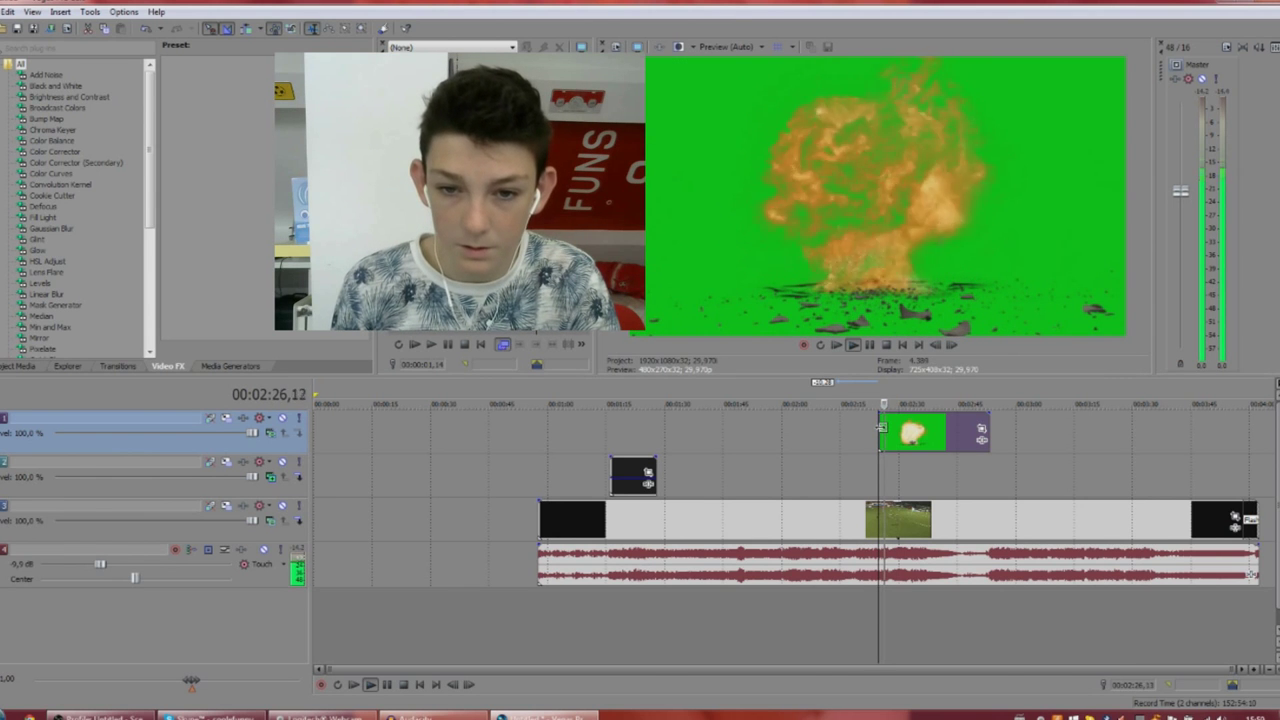
pyautogui.press('s')
pyautogui.press('space')
pyautogui.click(909, 432)
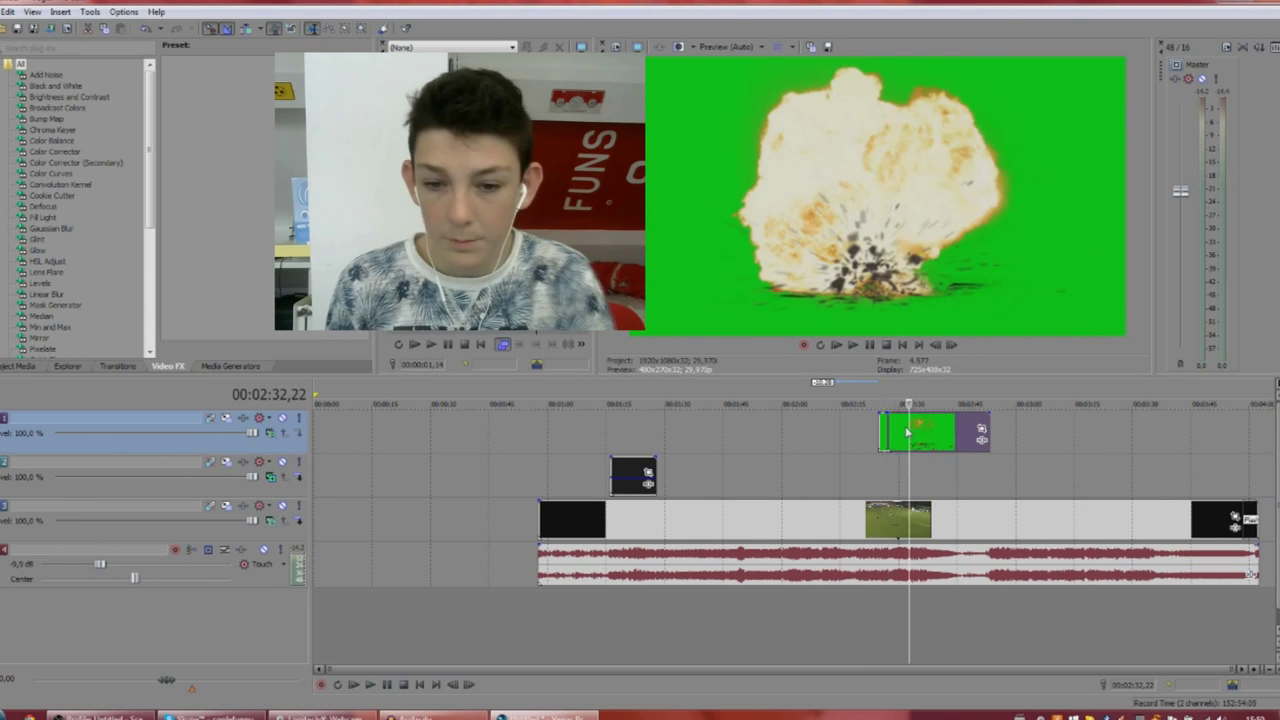
pyautogui.press('Delete')
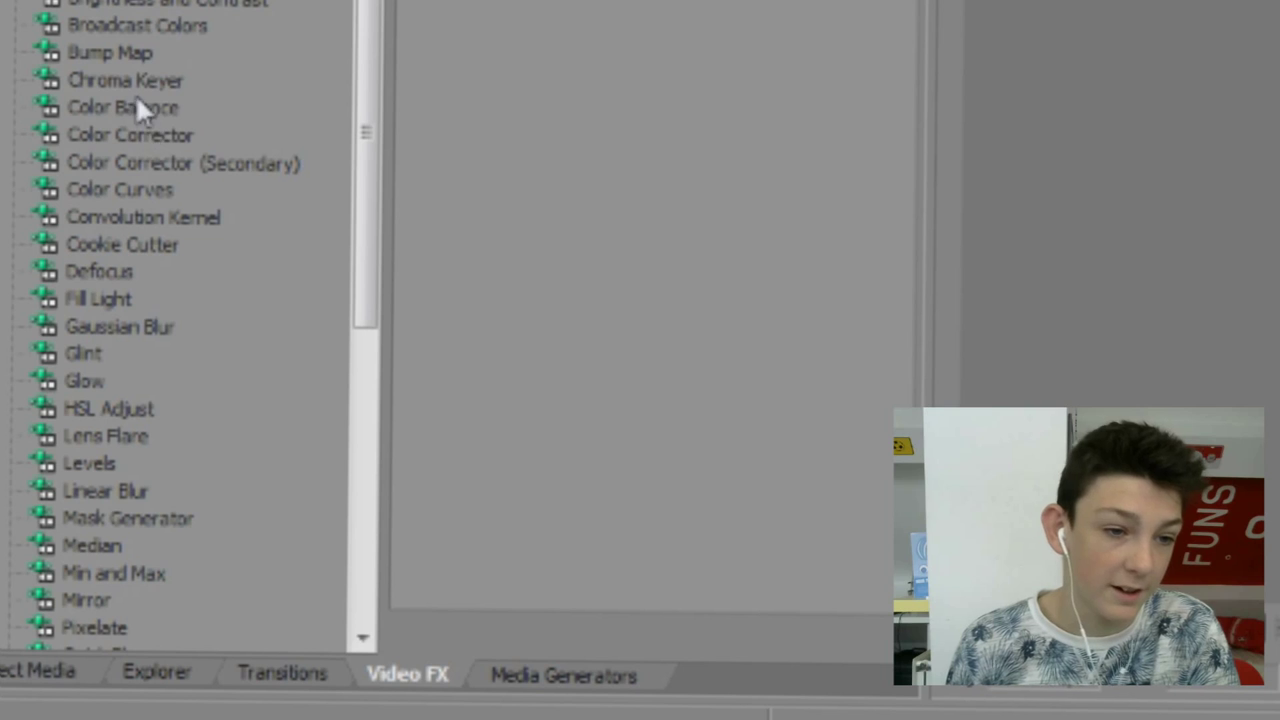
# Apply the default Chroma Keyer effect to the trimmed explosion clip.
pyautogui.click(150, 80)
pyautogui.click(443, 28)
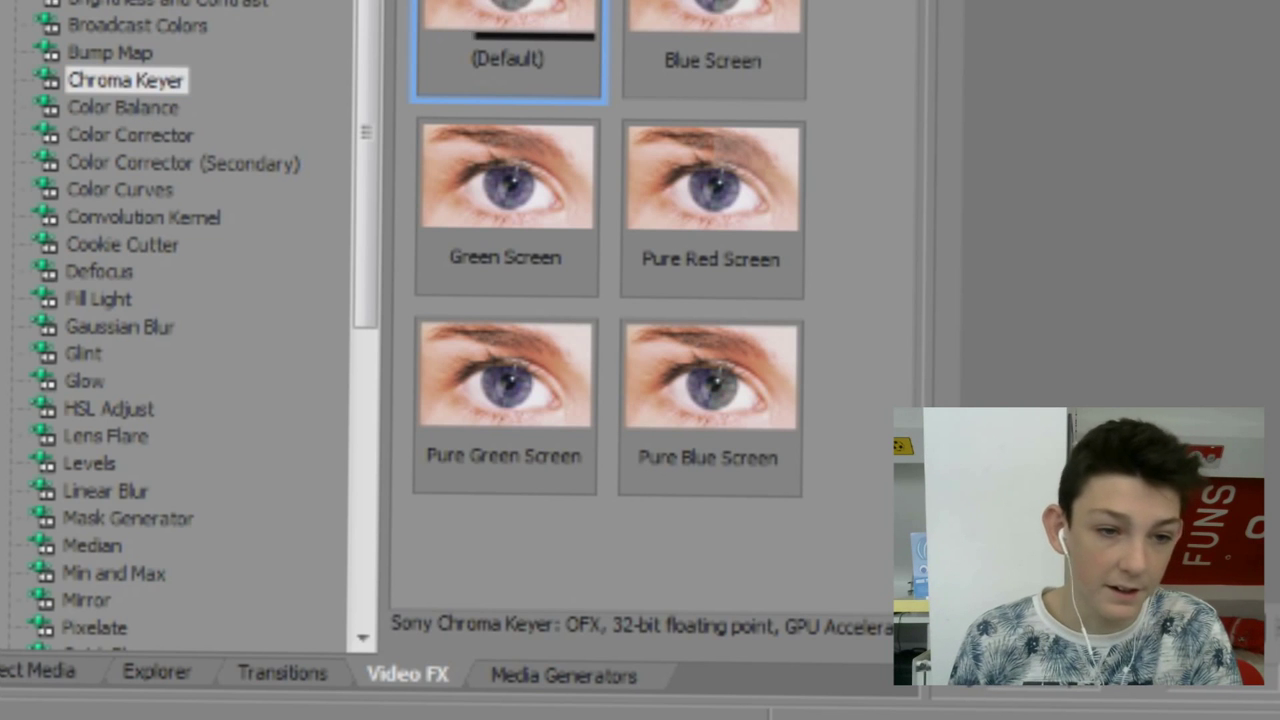
pyautogui.moveTo(572, 36); pyautogui.dragTo(883, 434)
pyautogui.click(885, 472)
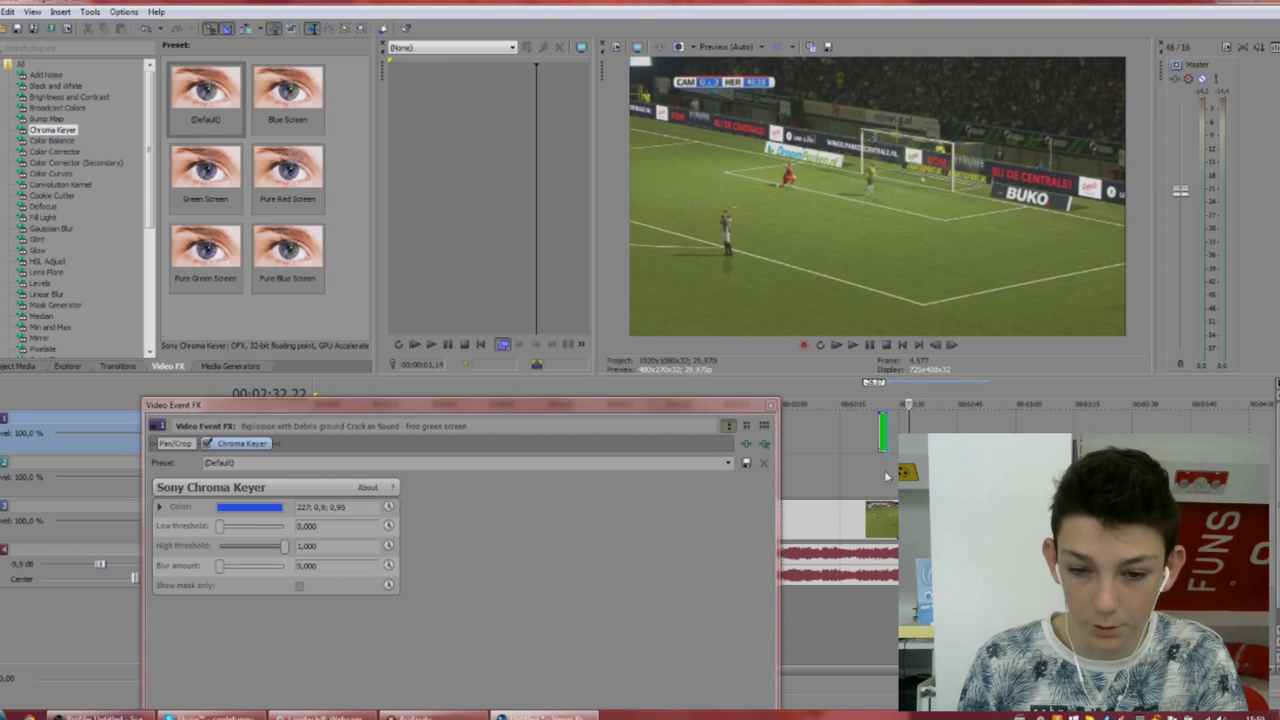
# Sample the explosion's green background as the key color and set the low threshold to 0,084 and the high threshold to 0,211.
pyautogui.click(265, 507)
pyautogui.click(258, 525)
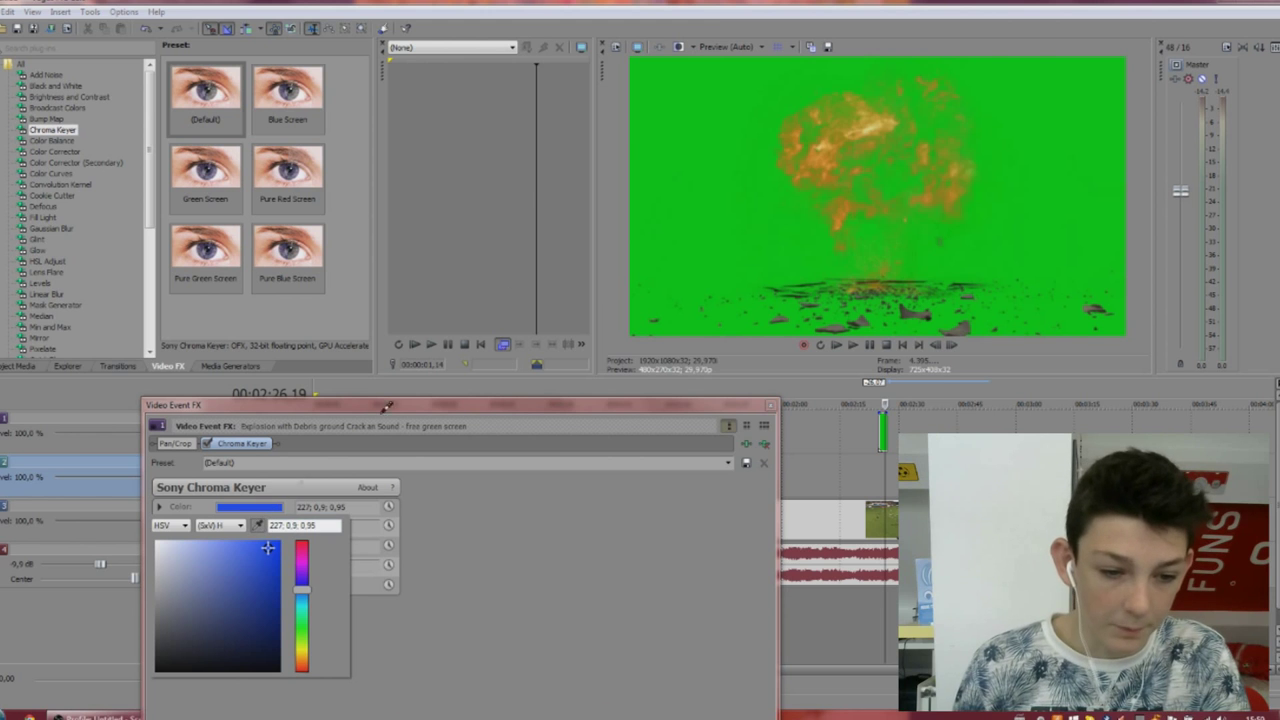
pyautogui.click(698, 120)
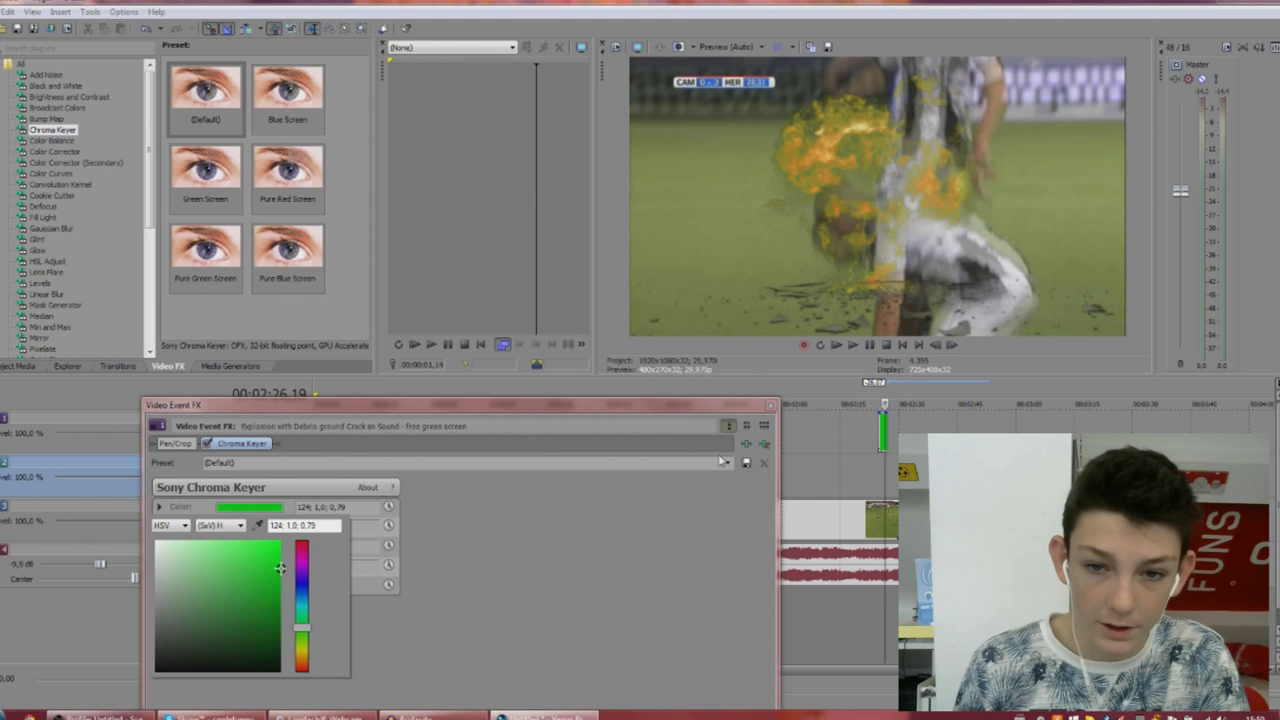
pyautogui.click(653, 509)
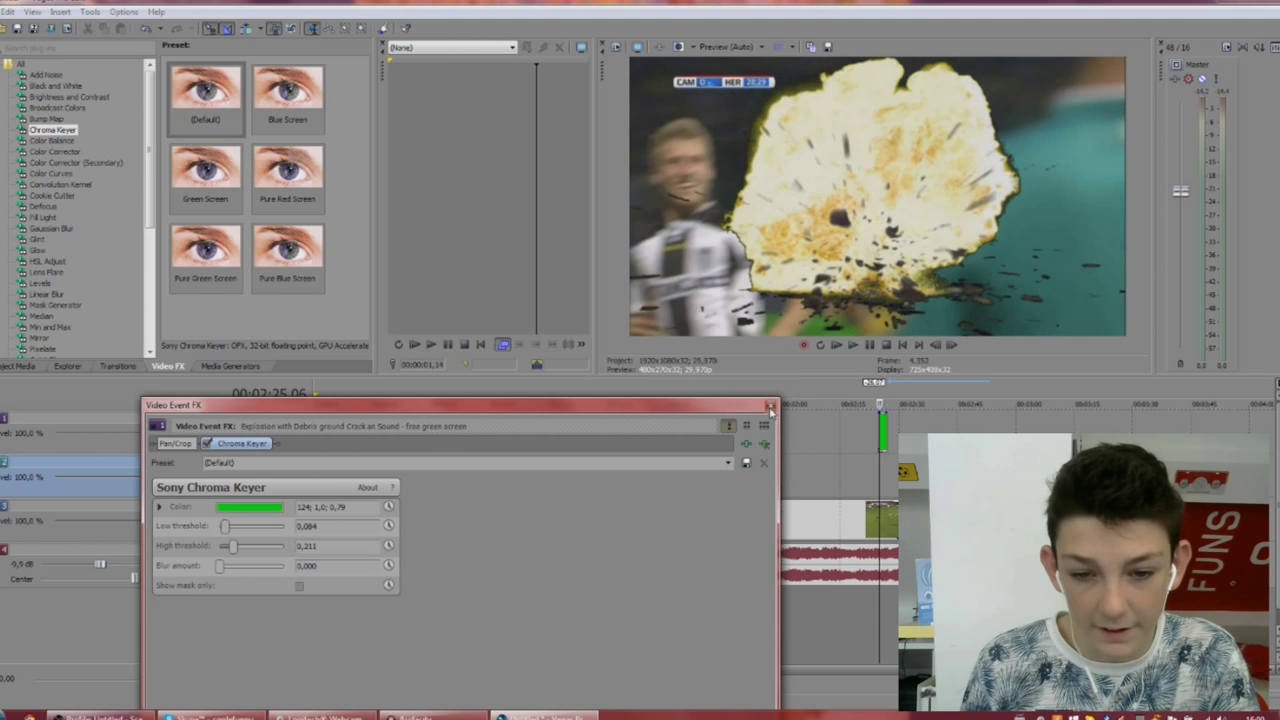
pyautogui.click(770, 405)
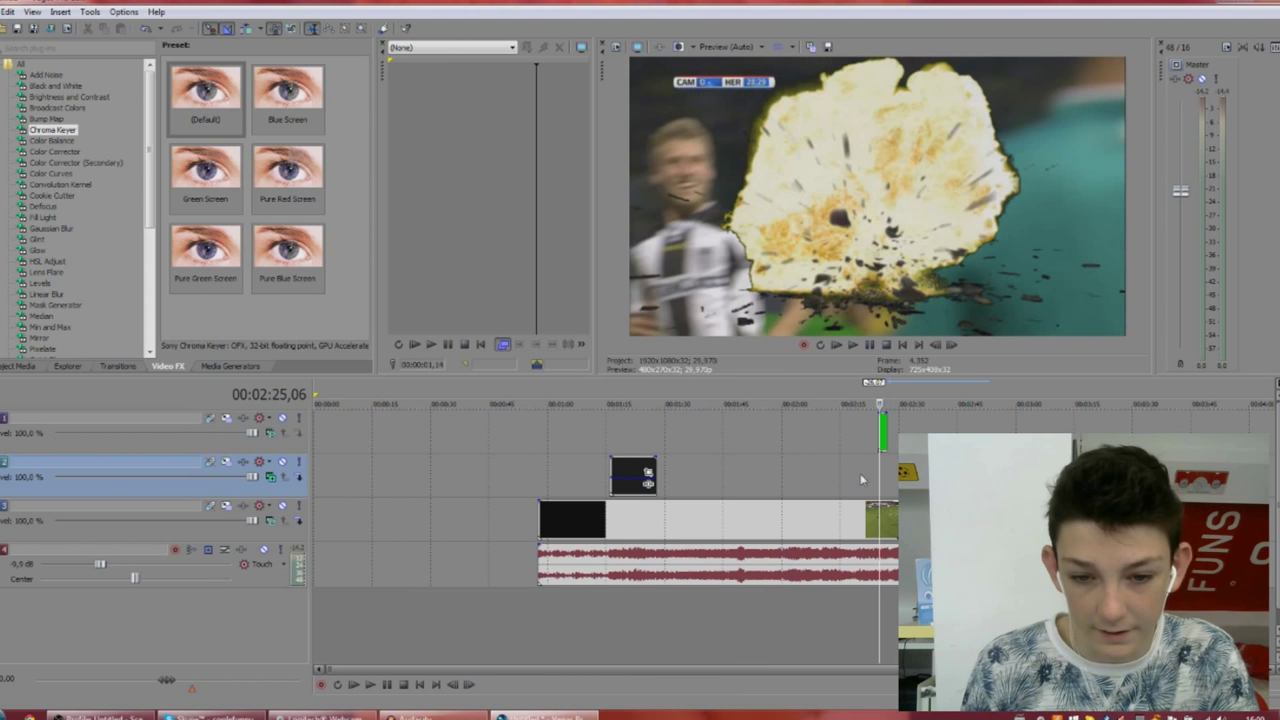
# Play the keyed explosion over the football footage and delete the explosion clip from the top track.
pyautogui.press('space')
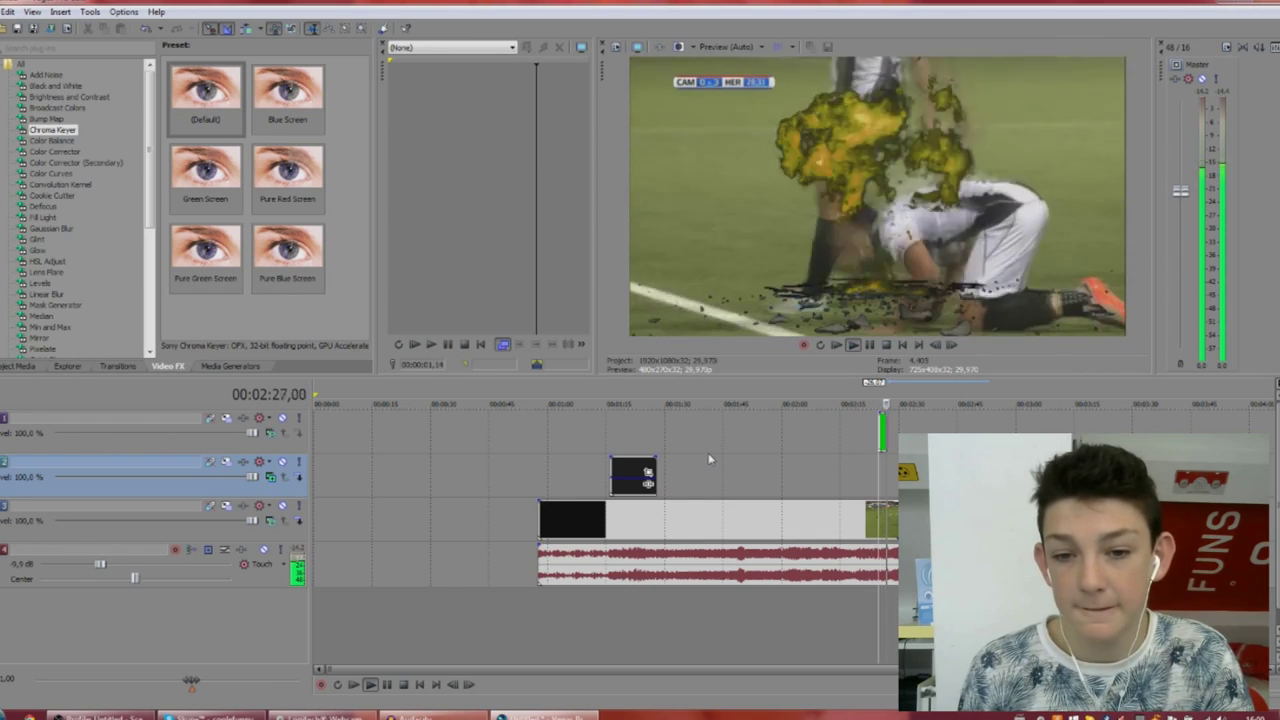
pyautogui.press('space')
pyautogui.click(883, 433)
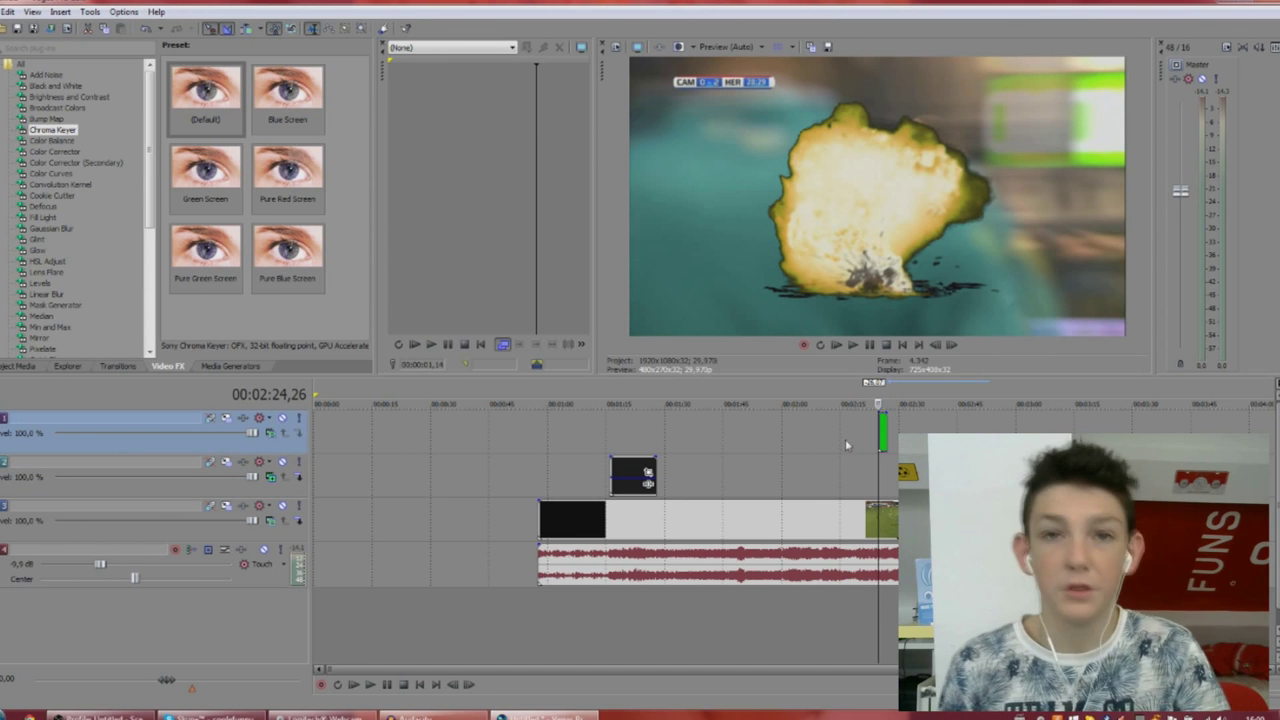
pyautogui.press('Delete')
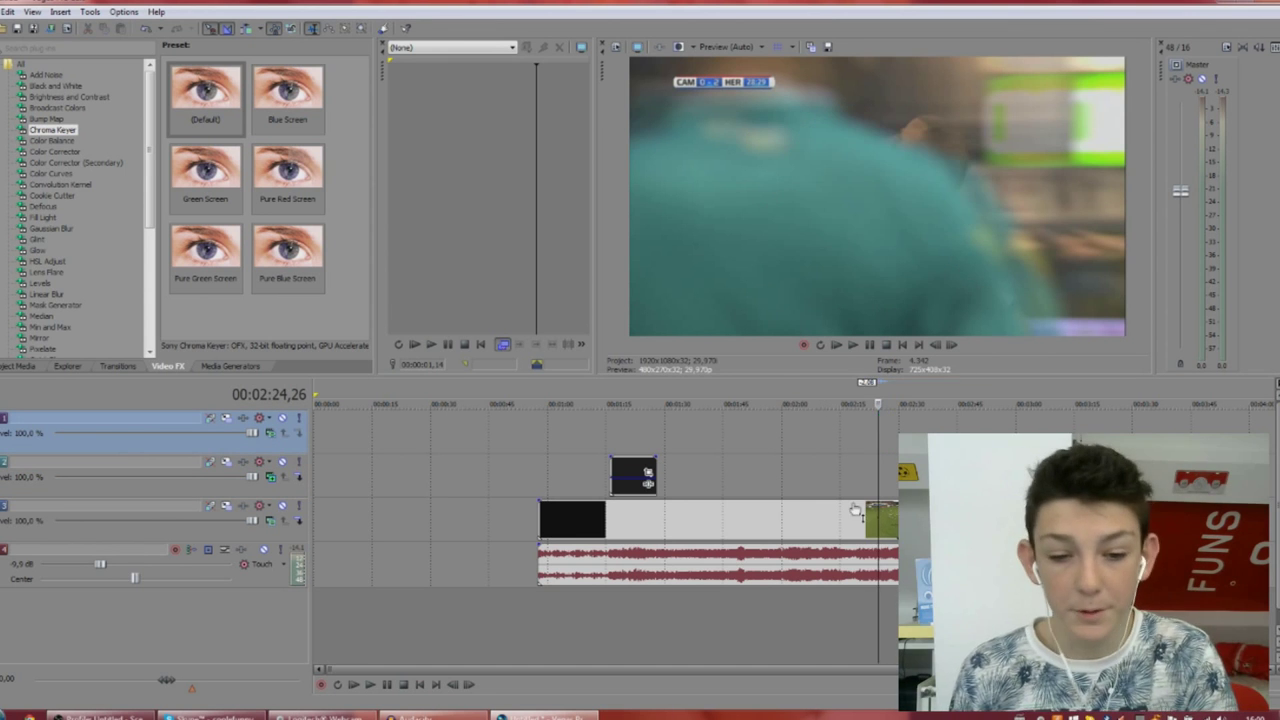
# Play through the second half of the football footage, around 00:02:35, to find a moment for the next effect.
pyautogui.scroll(4, 858, 506)
pyautogui.scroll(-3, 858, 497)
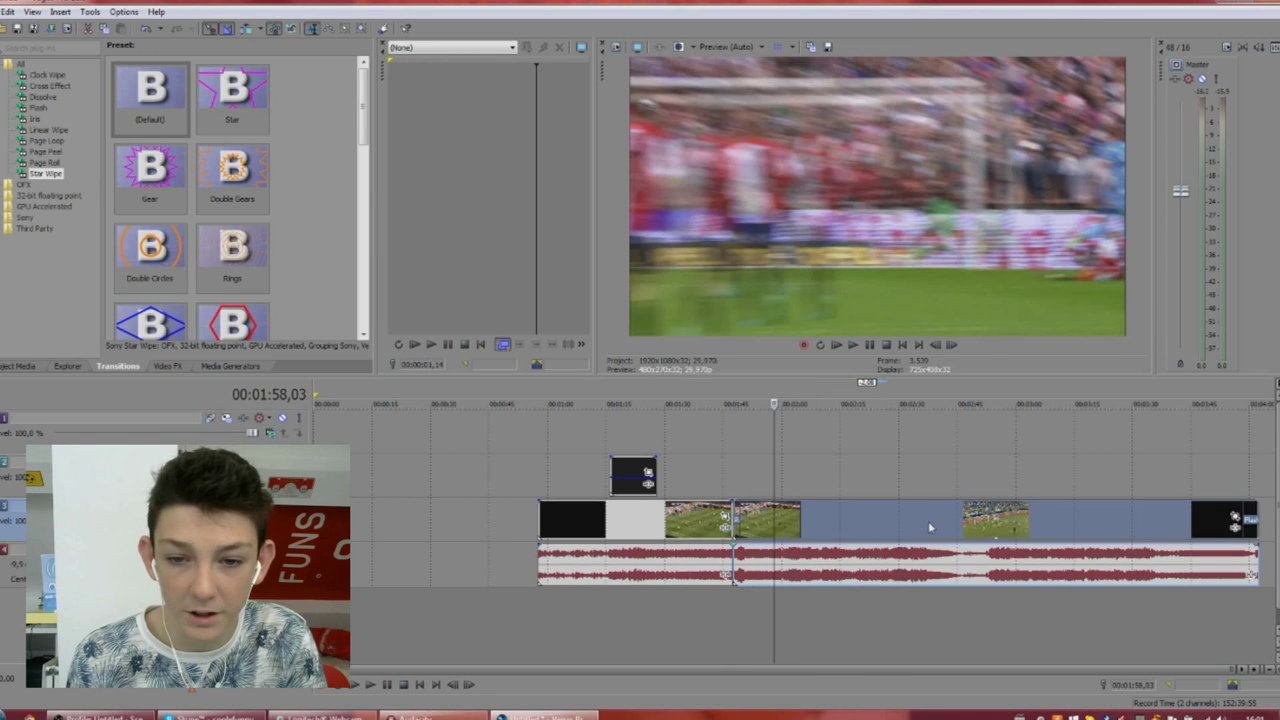
pyautogui.click(927, 520)
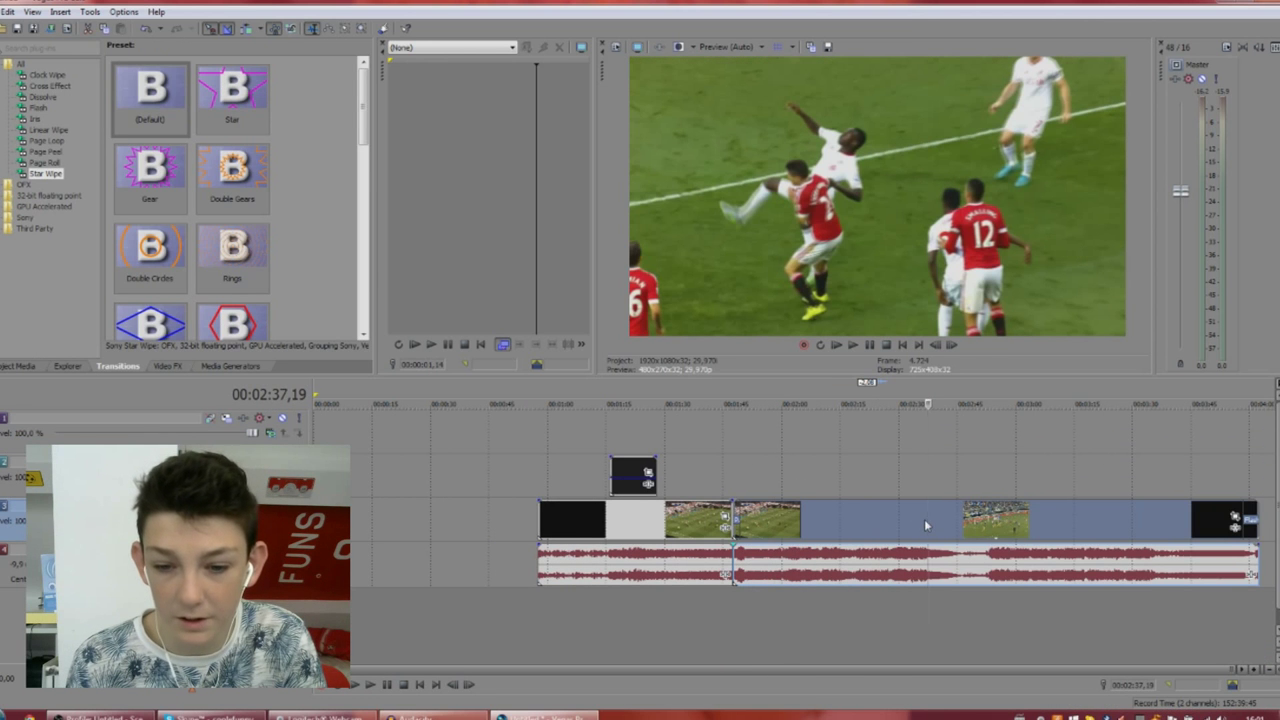
pyautogui.press('space')
pyautogui.press('space')
pyautogui.click(918, 526)
pyautogui.press('space')
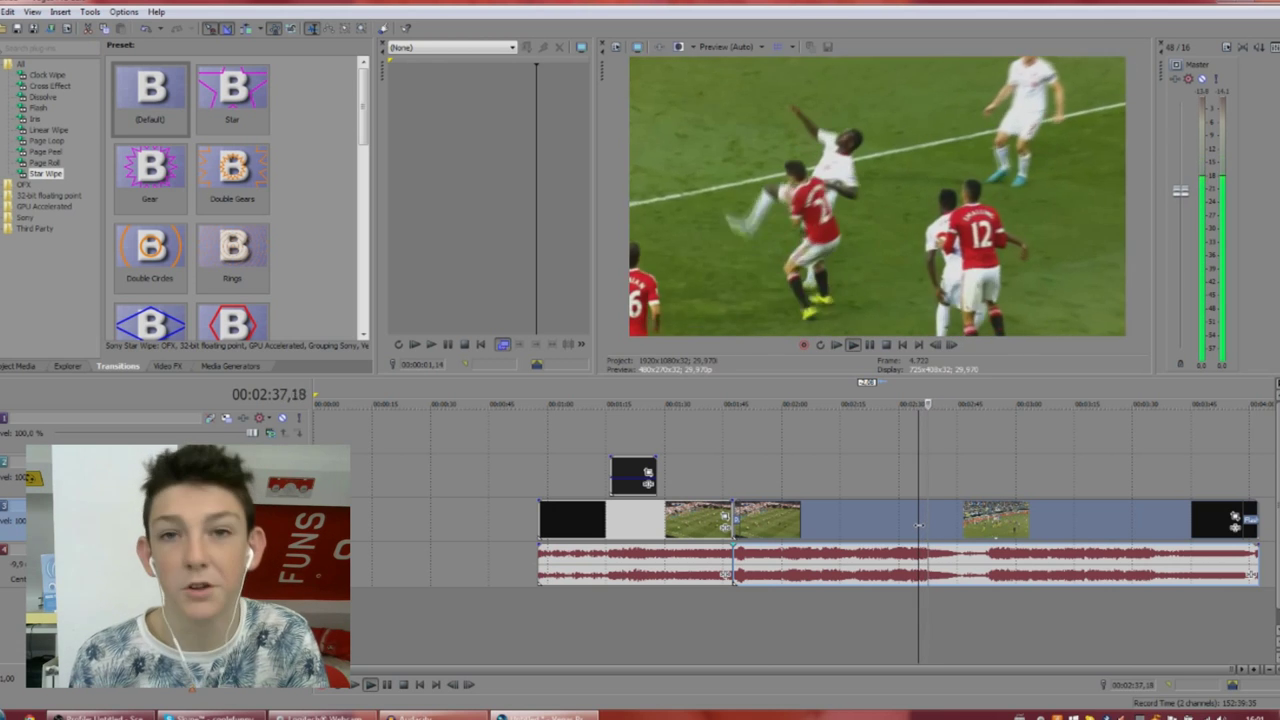
pyautogui.press('space')
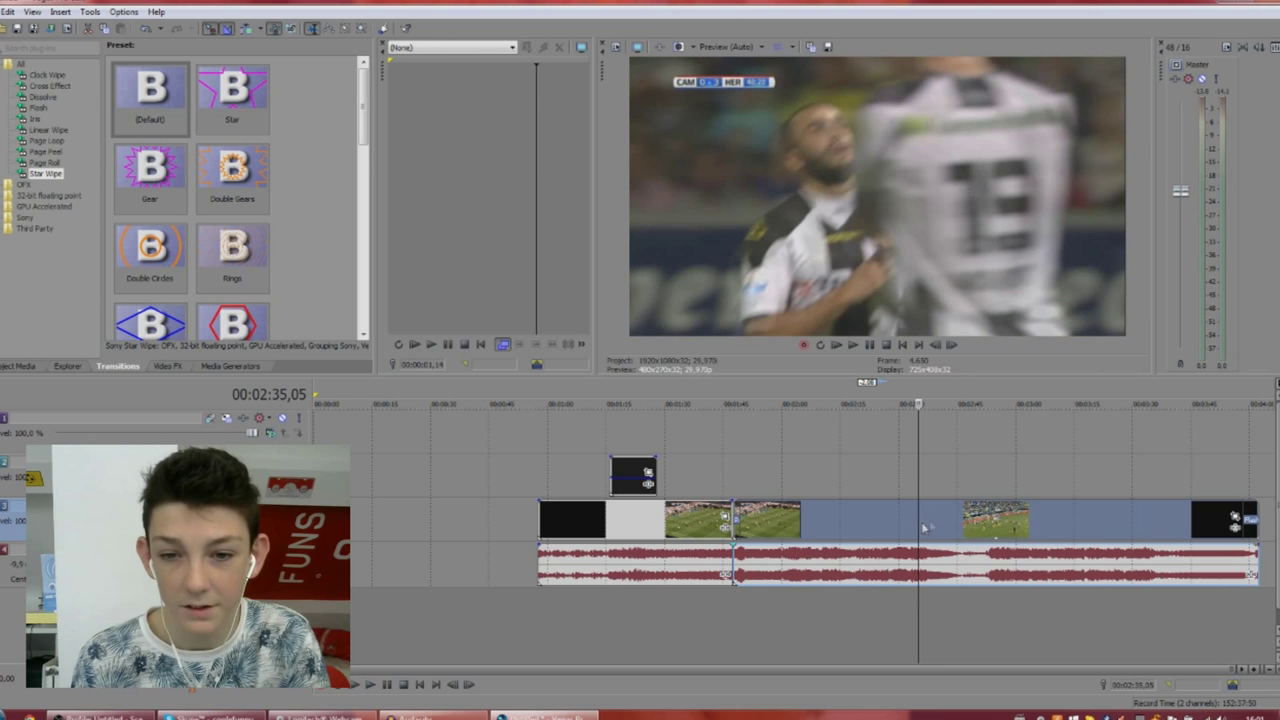
# Locate the free-kick scene in the football footage and split the video and audio at 00:02:51,25.
pyautogui.click(1052, 563)
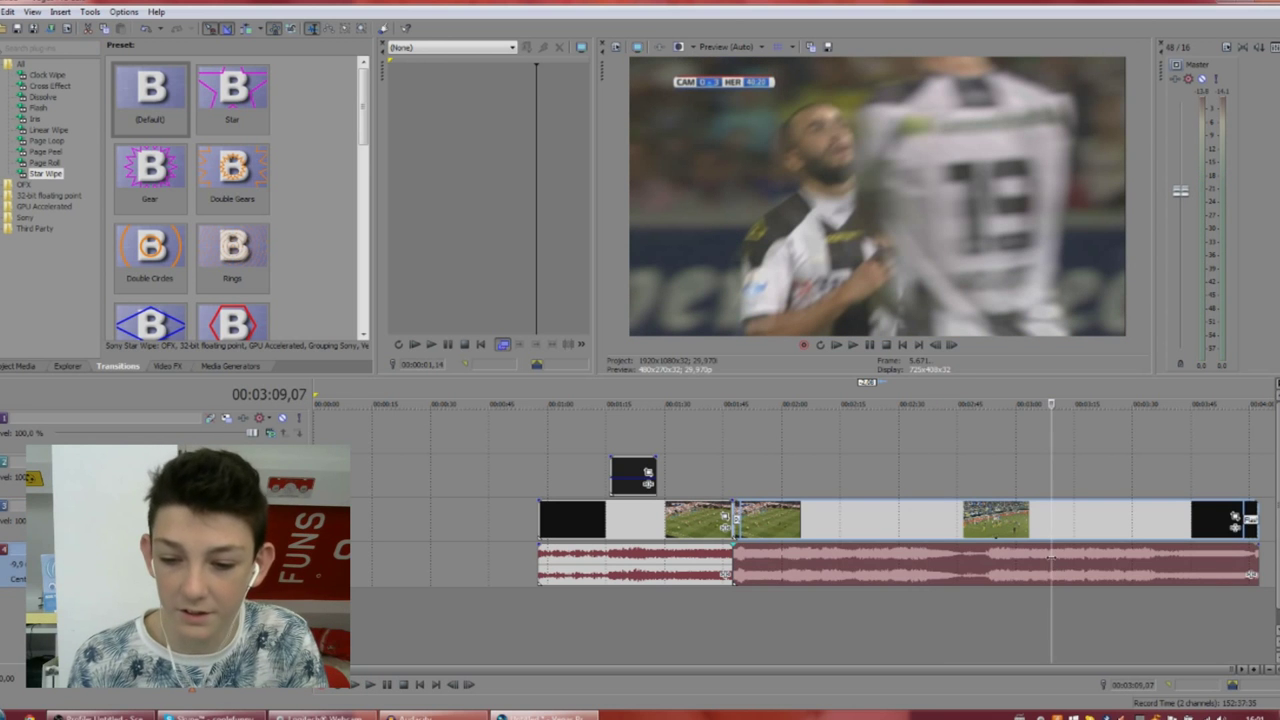
pyautogui.click(983, 573)
pyautogui.press('space')
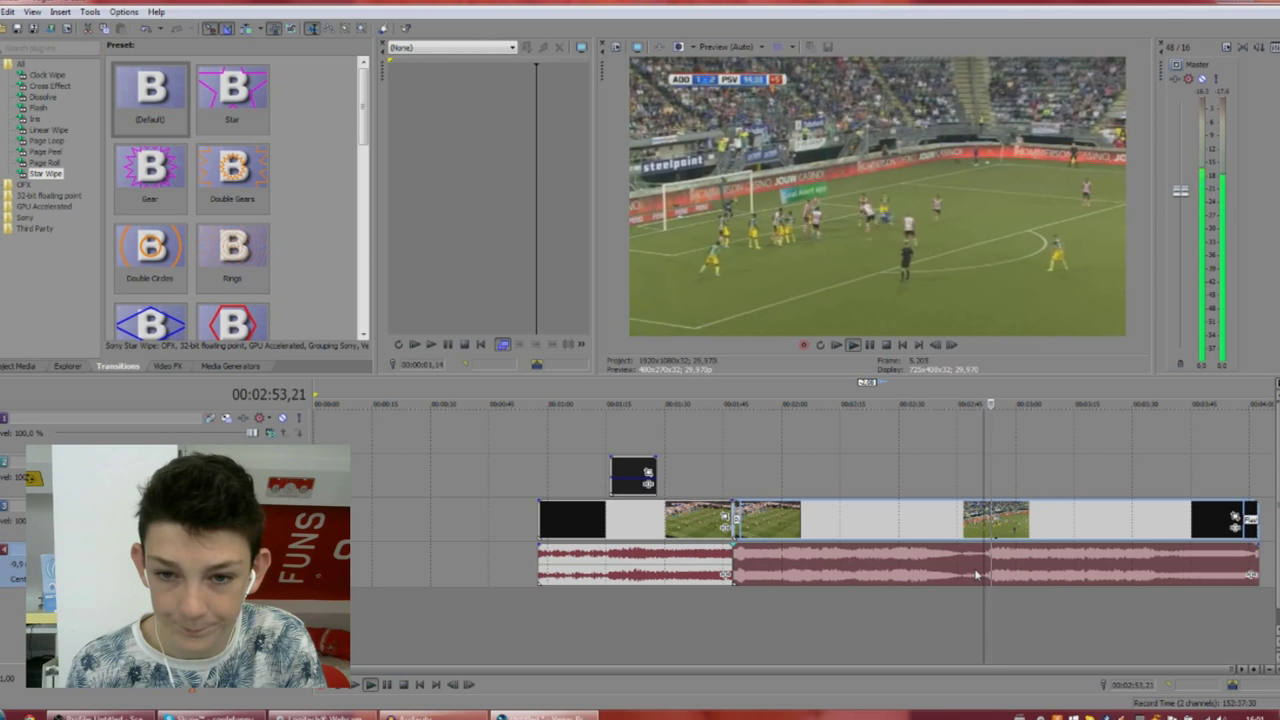
pyautogui.press('space')
pyautogui.press('s')
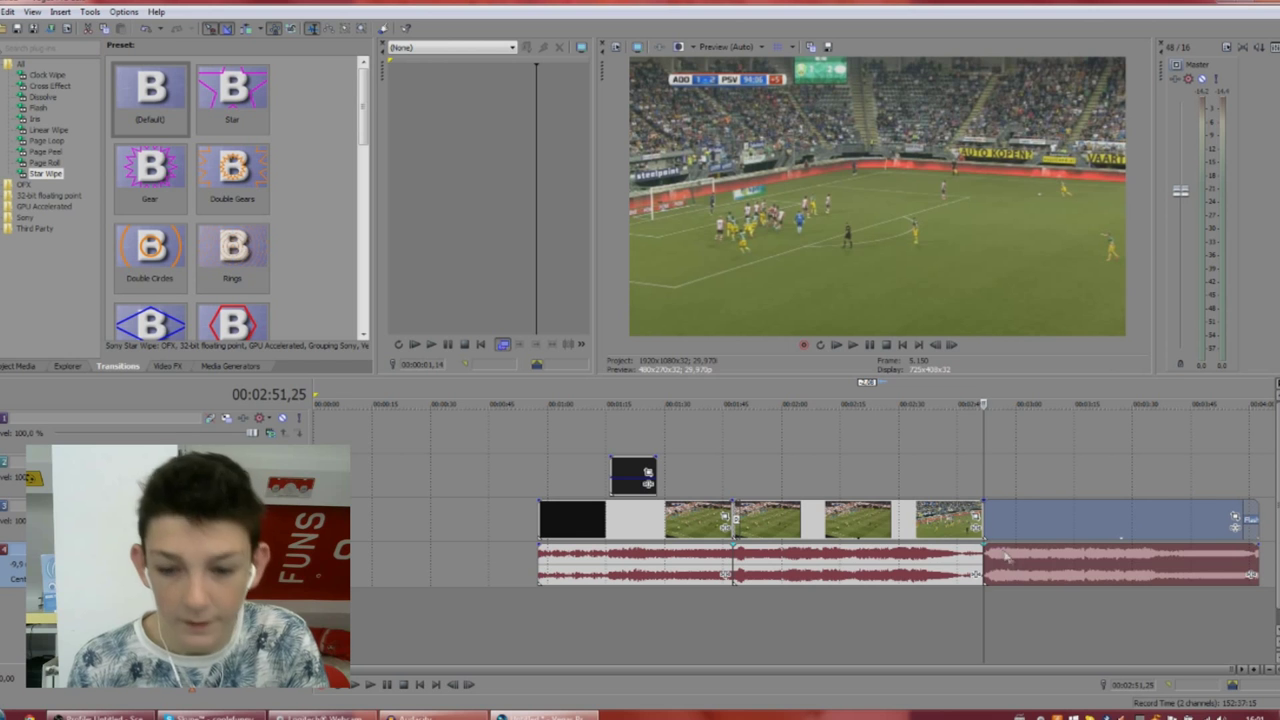
# Split the footage again at 00:02:58,26 and move the remainder further along the timeline, leaving a gap after the short segment.
pyautogui.click(1011, 566)
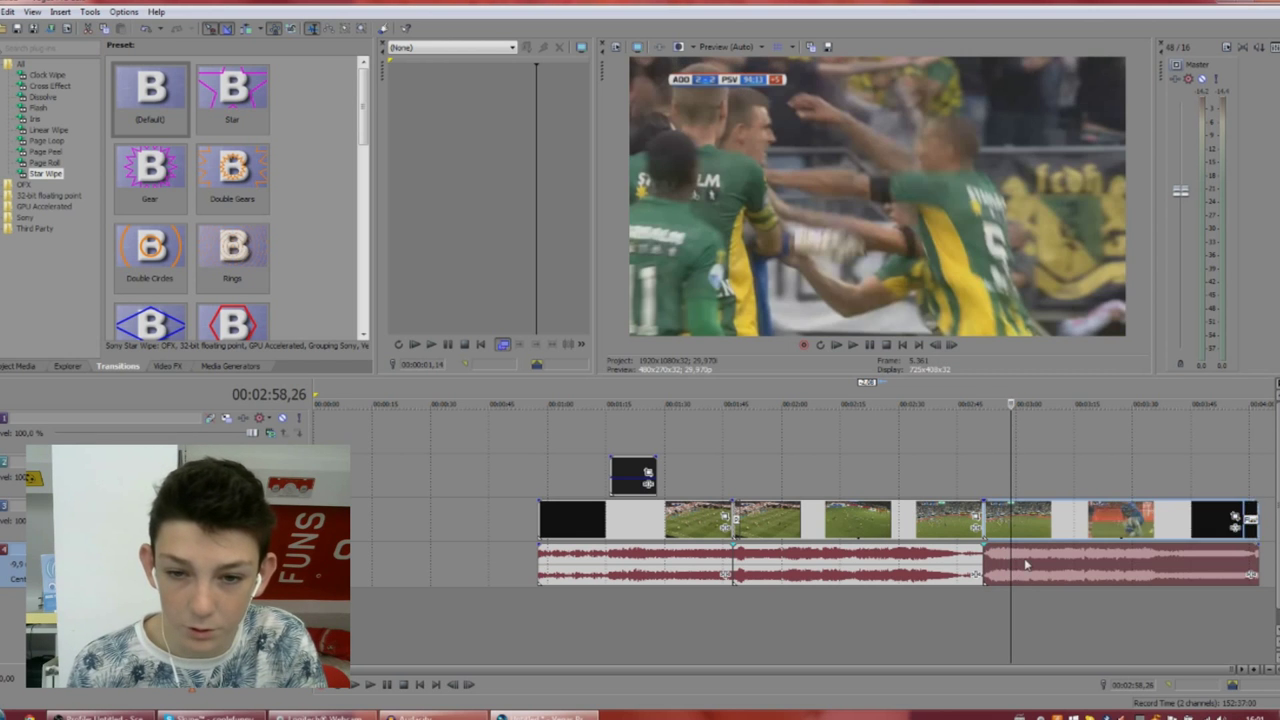
pyautogui.press('s')
pyautogui.moveTo(1064, 567); pyautogui.dragTo(1202, 565)
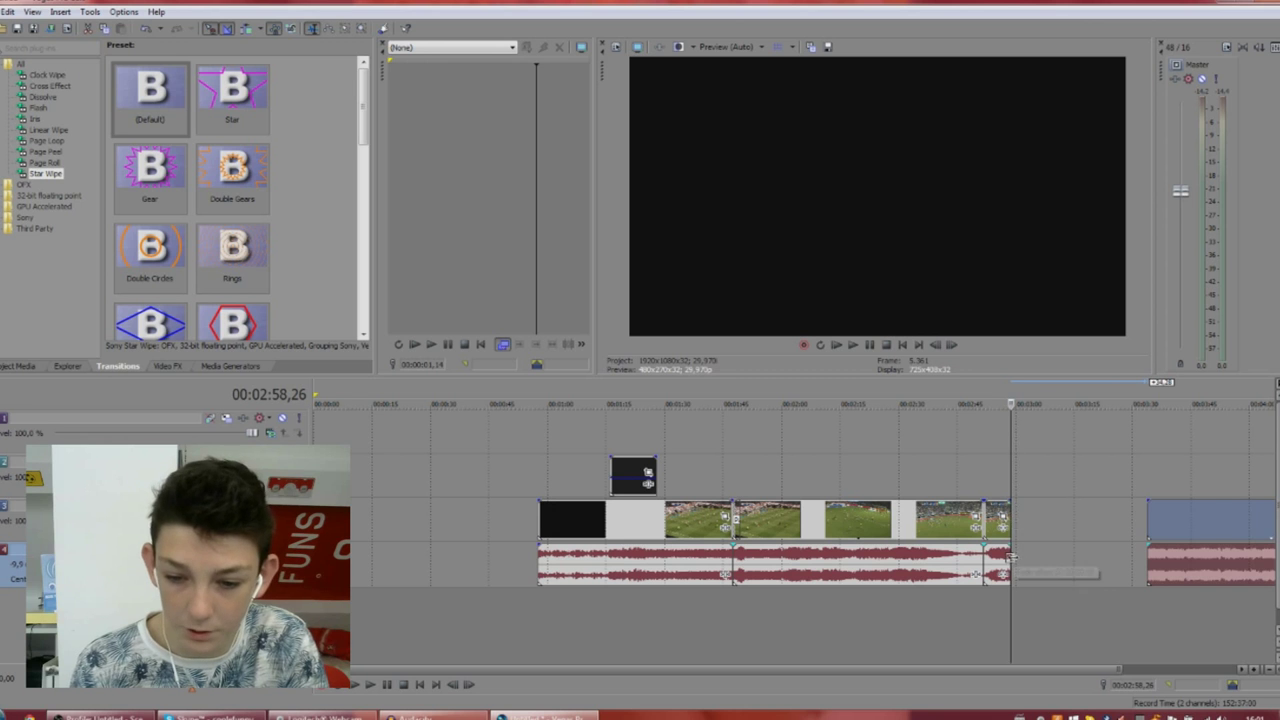
# Try time-stretching the isolated free-kick segment, compress it to a fraction of its length for fast motion, and play it.
pyautogui.moveTo(1011, 557); pyautogui.dragTo(1100, 558)
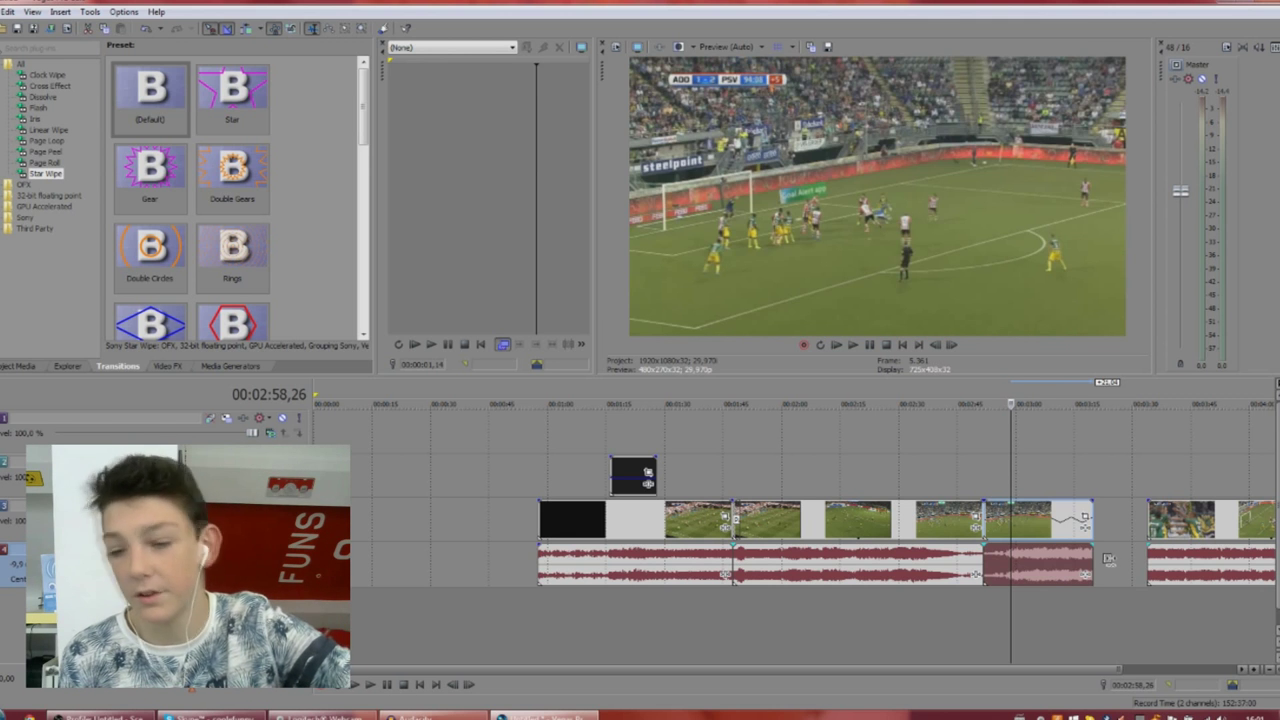
pyautogui.moveTo(1093, 558); pyautogui.dragTo(992, 562)
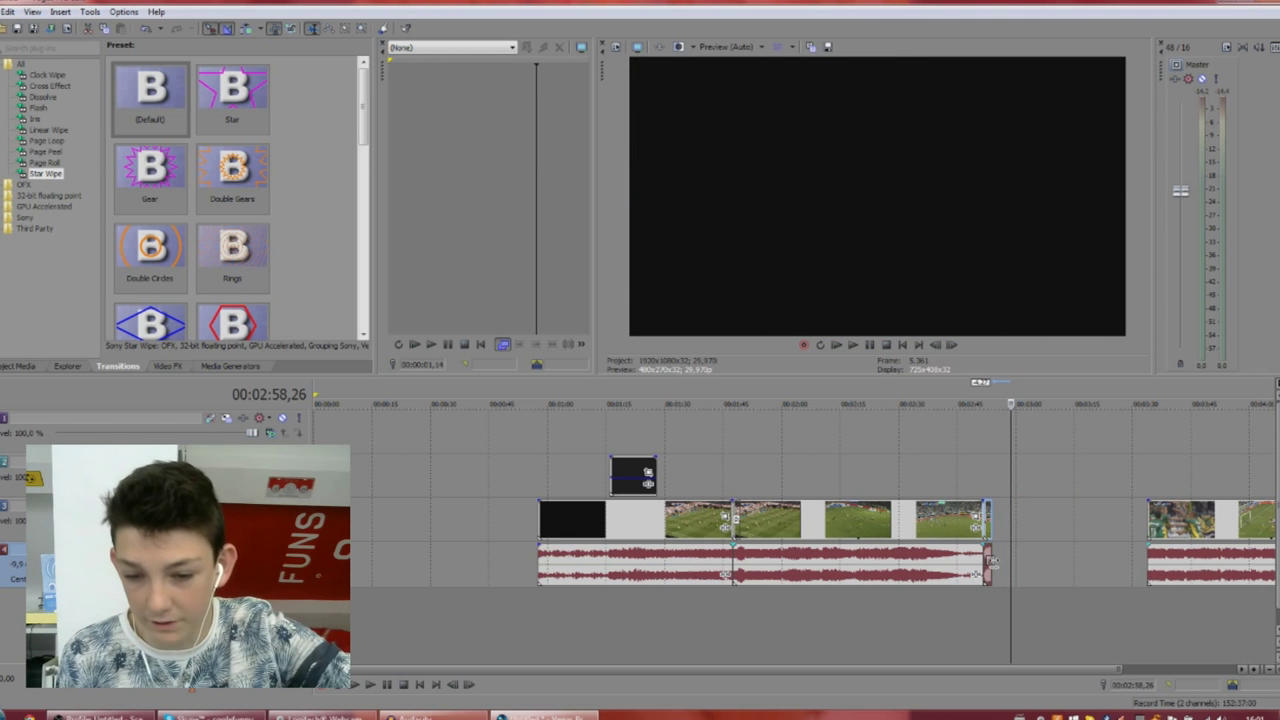
pyautogui.press('space')
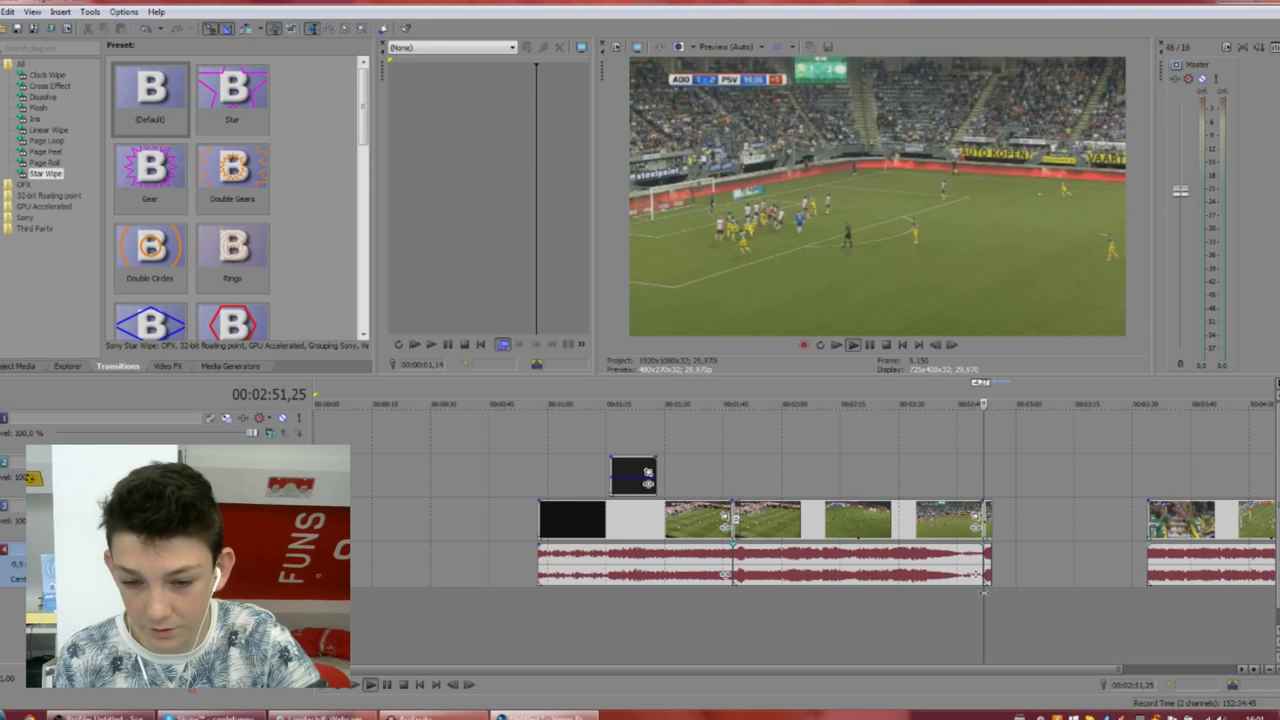
pyautogui.press('space')
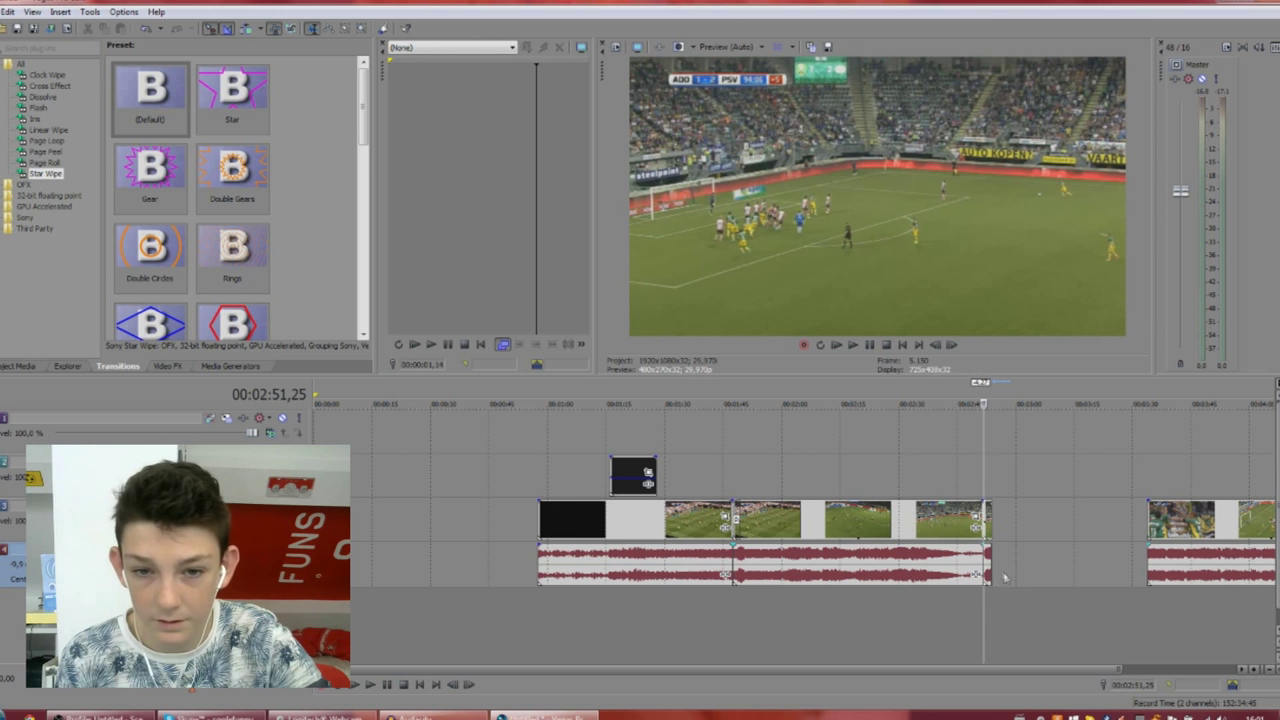
# Try a slow-motion version by stretching the free-kick segment well beyond its original length and play it.
pyautogui.hotkey('ctrl', 'v')
pyautogui.press('space')
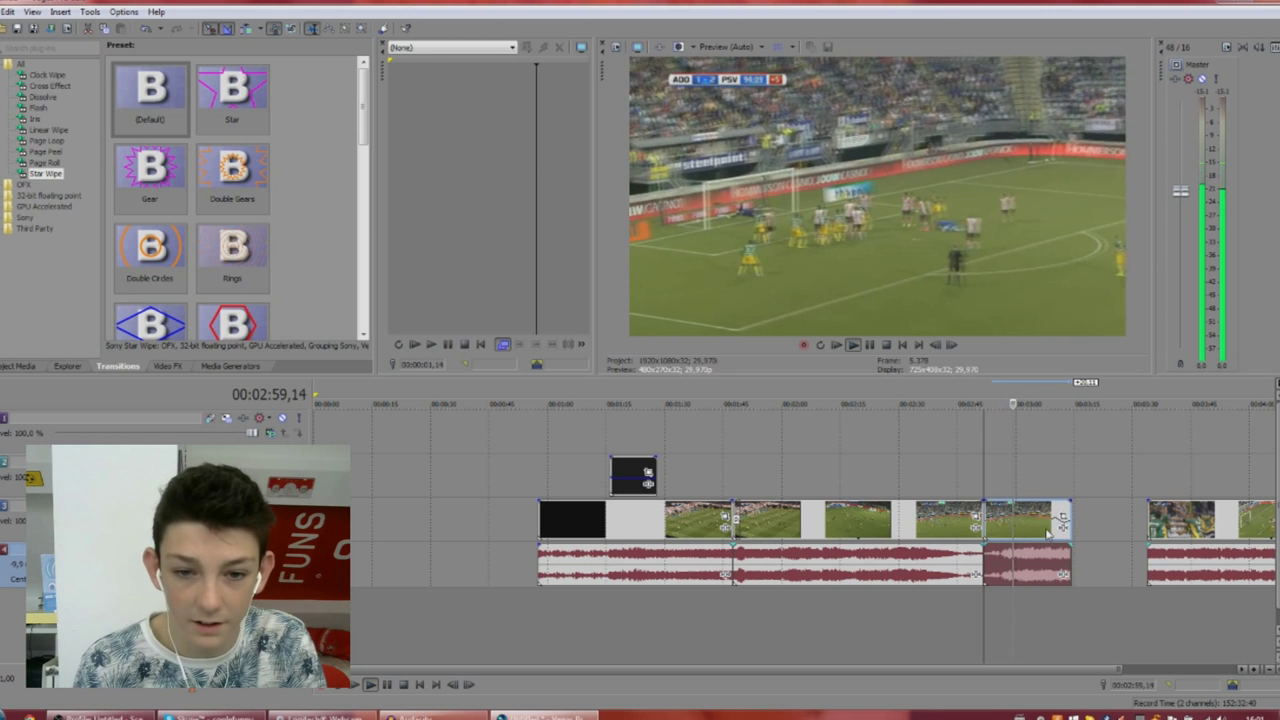
pyautogui.press('space')
pyautogui.click(1037, 562)
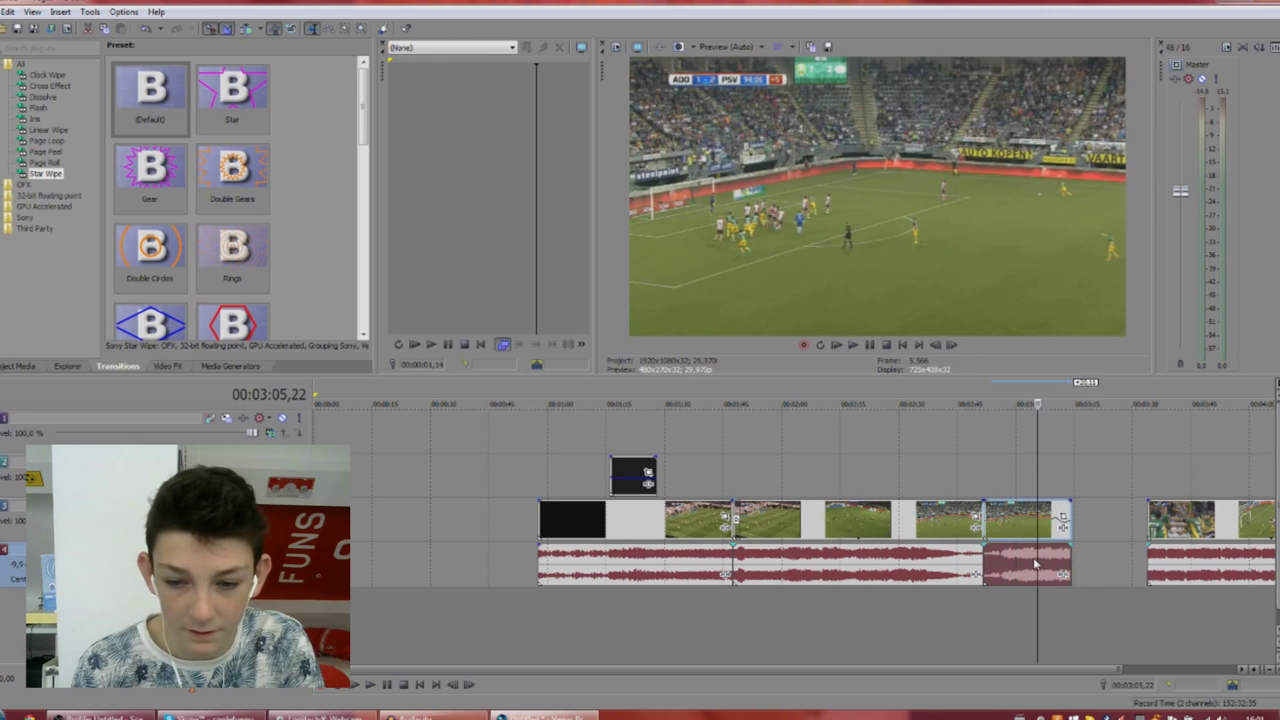
# Discard the stretched version and restore the footage after the free-kick cut, overlapping the preceding clip with a one-second crossfade.
pyautogui.press('Delete')
pyautogui.moveTo(1159, 582); pyautogui.dragTo(991, 570)
pyautogui.click(990, 566)
pyautogui.click(991, 564)
pyautogui.press('space')
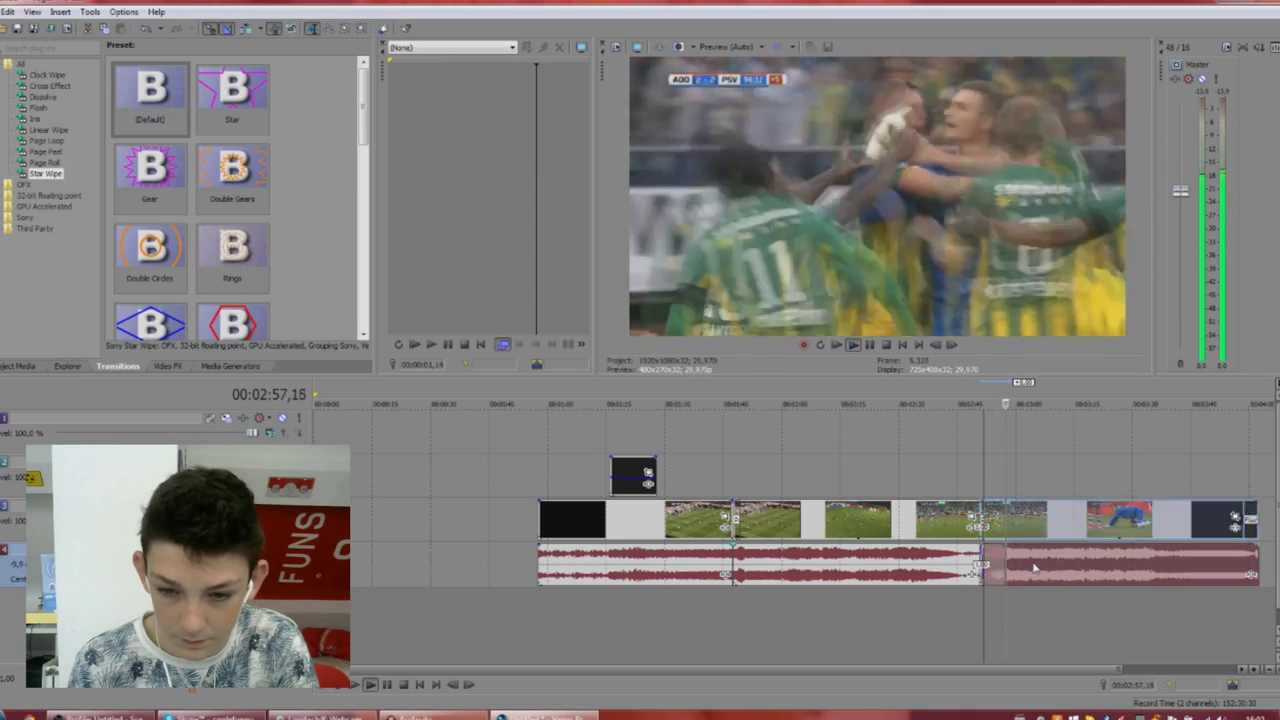
# Split off a short segment after the crossfade and set its audio to the Classic pitch shift method with a pitch change of -9,5.
pyautogui.click(1035, 568)
pyautogui.press('space')
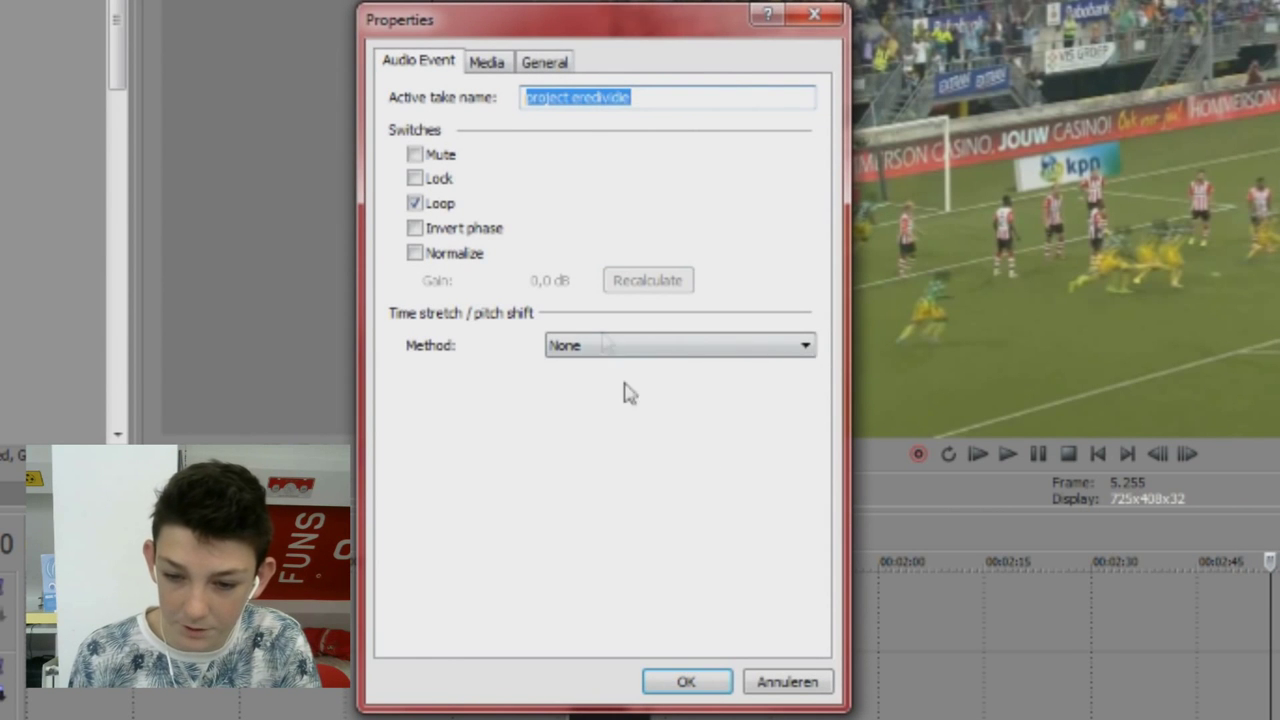
pyautogui.click(630, 345)
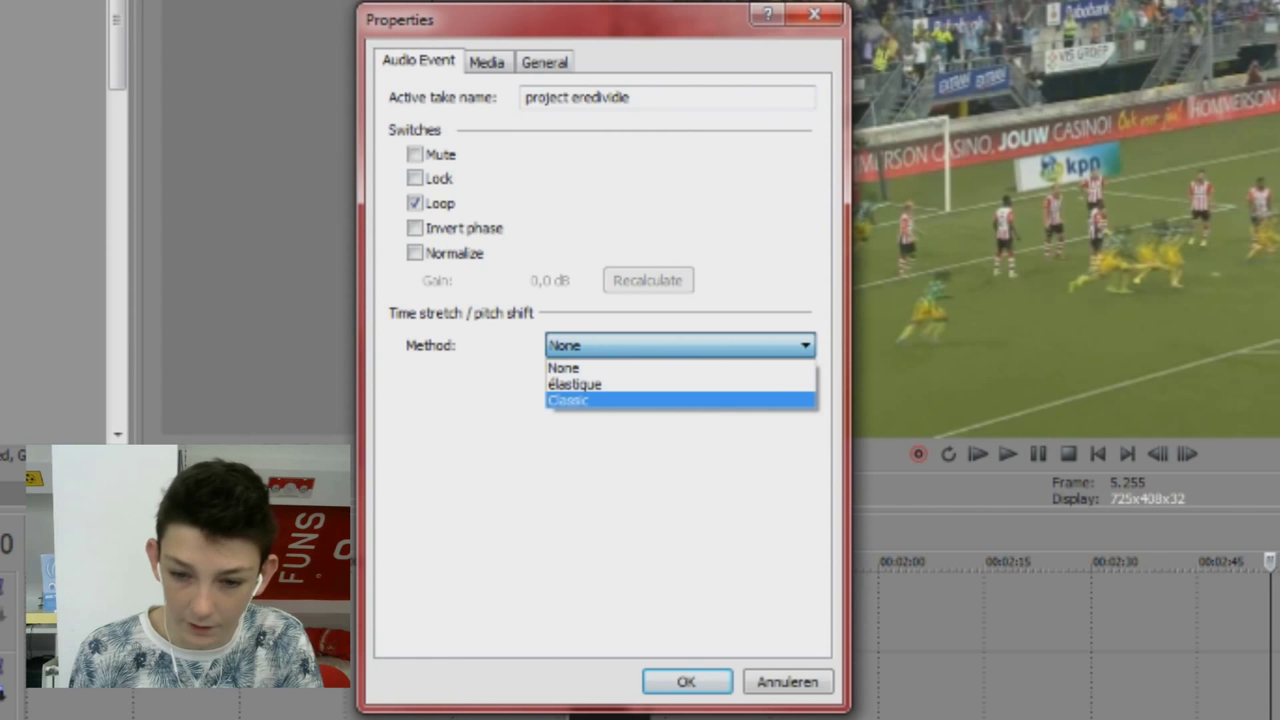
pyautogui.click(568, 400)
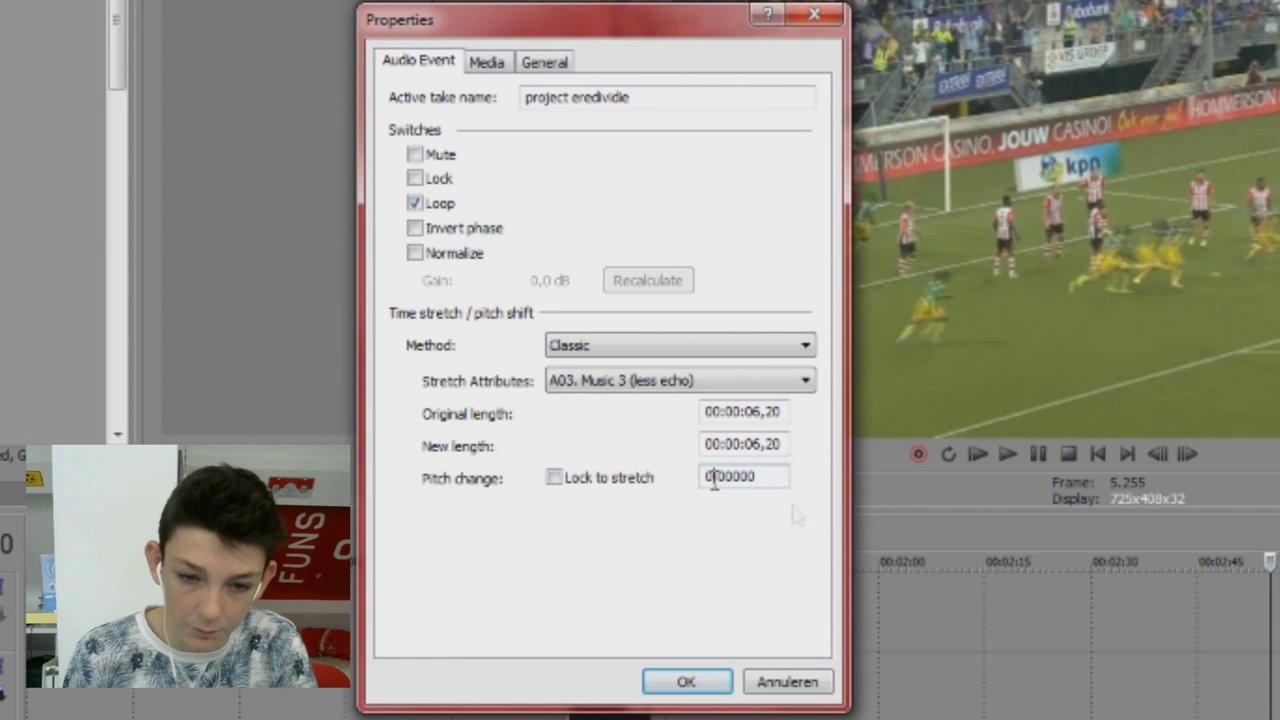
pyautogui.press('BackSpace')
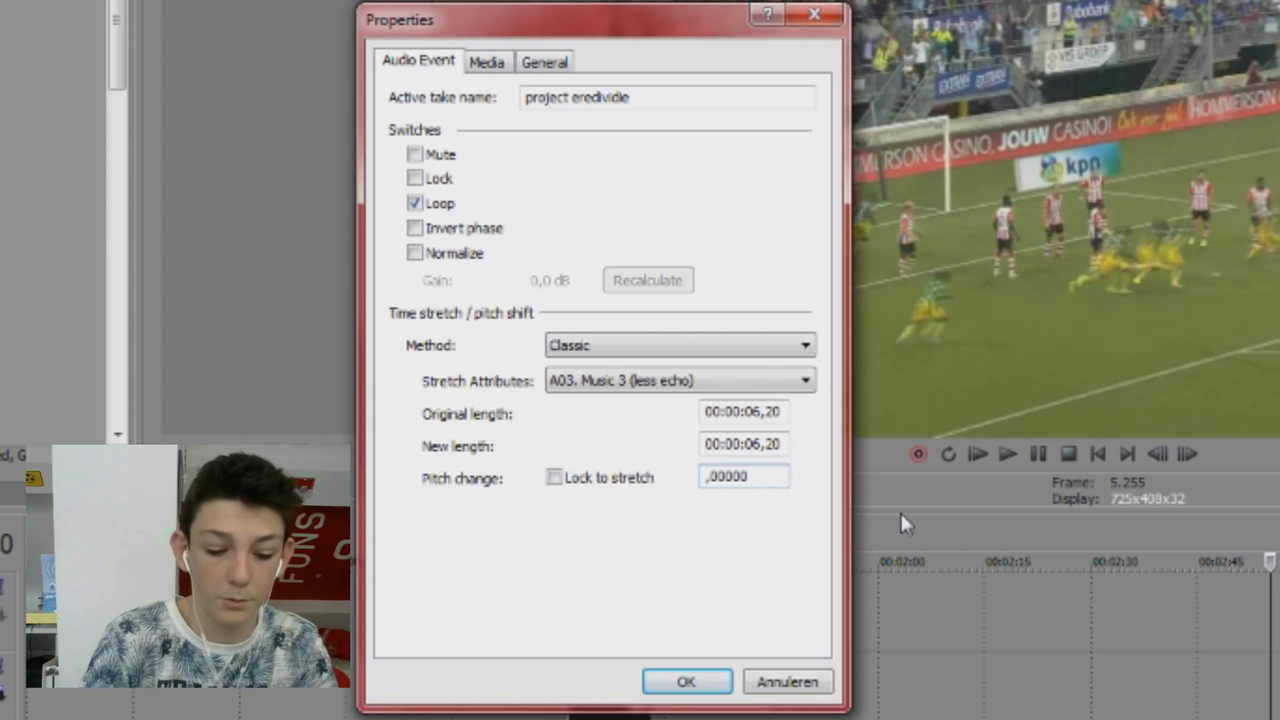
pyautogui.write('-9,5')
pyautogui.press('Return')
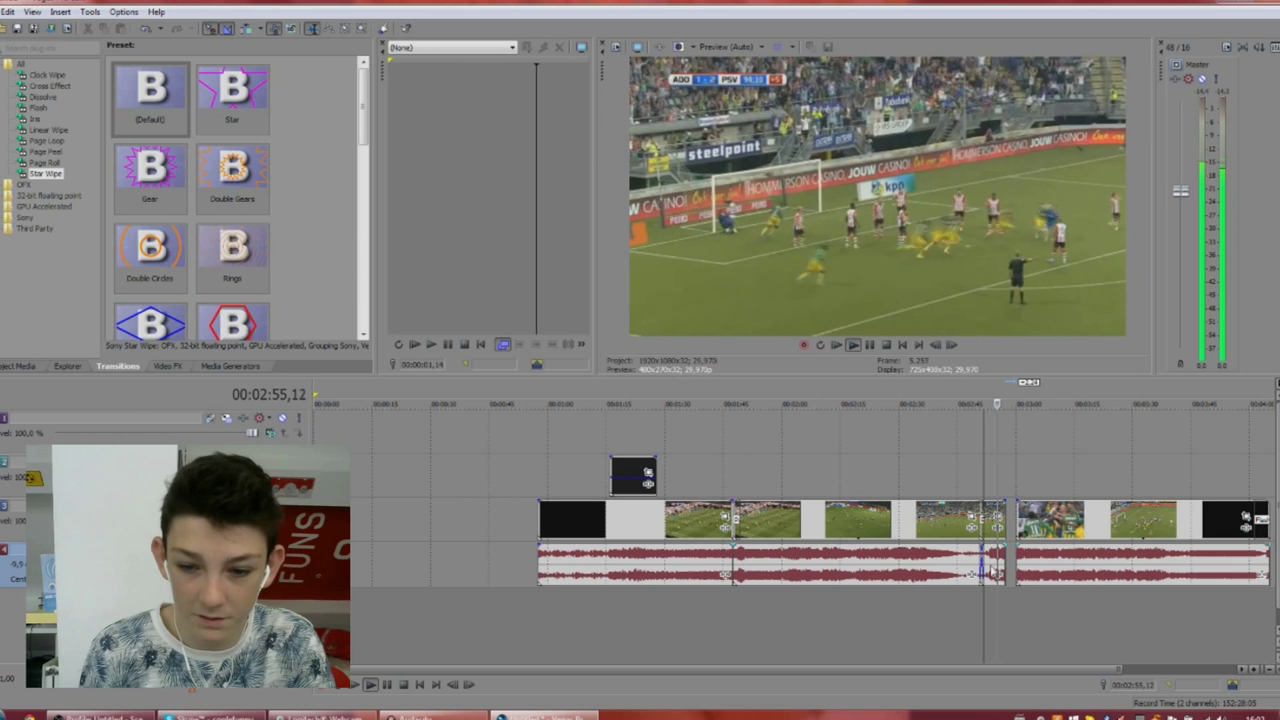
# Play the pitch-shifted segment, edit the pitch change in its audio event properties again, and replay it.
pyautogui.press('space')
pyautogui.rightClick(996, 562)
pyautogui.click(1030, 534)
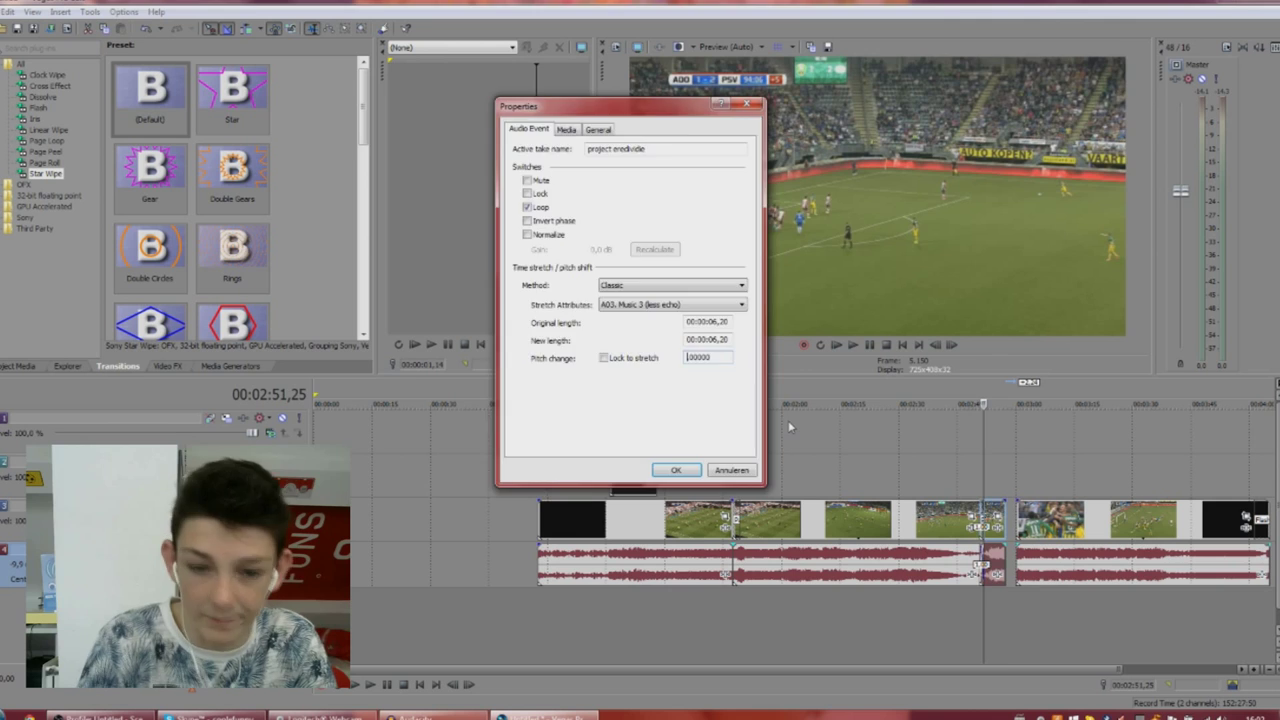
pyautogui.press('Return')
pyautogui.press('space')
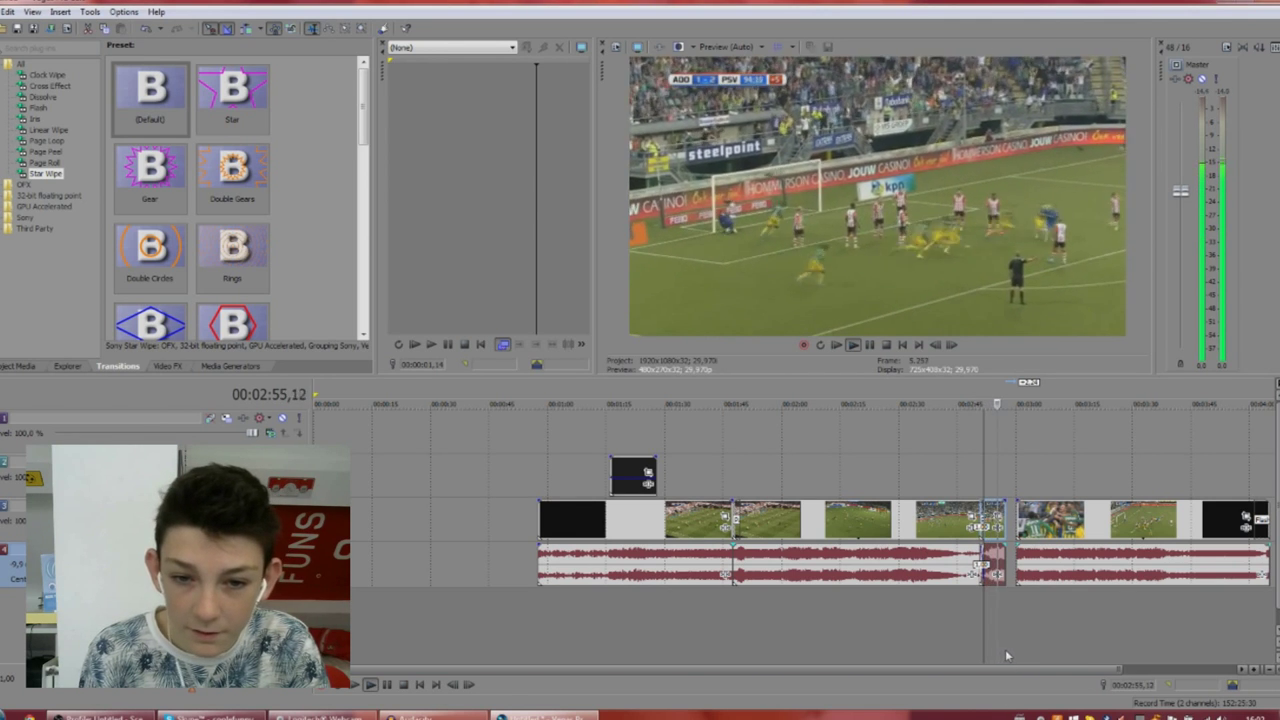
# Close the gap by moving the remaining footage directly against the end of the pitch-shifted segment.
pyautogui.moveTo(1037, 580); pyautogui.dragTo(1025, 581)
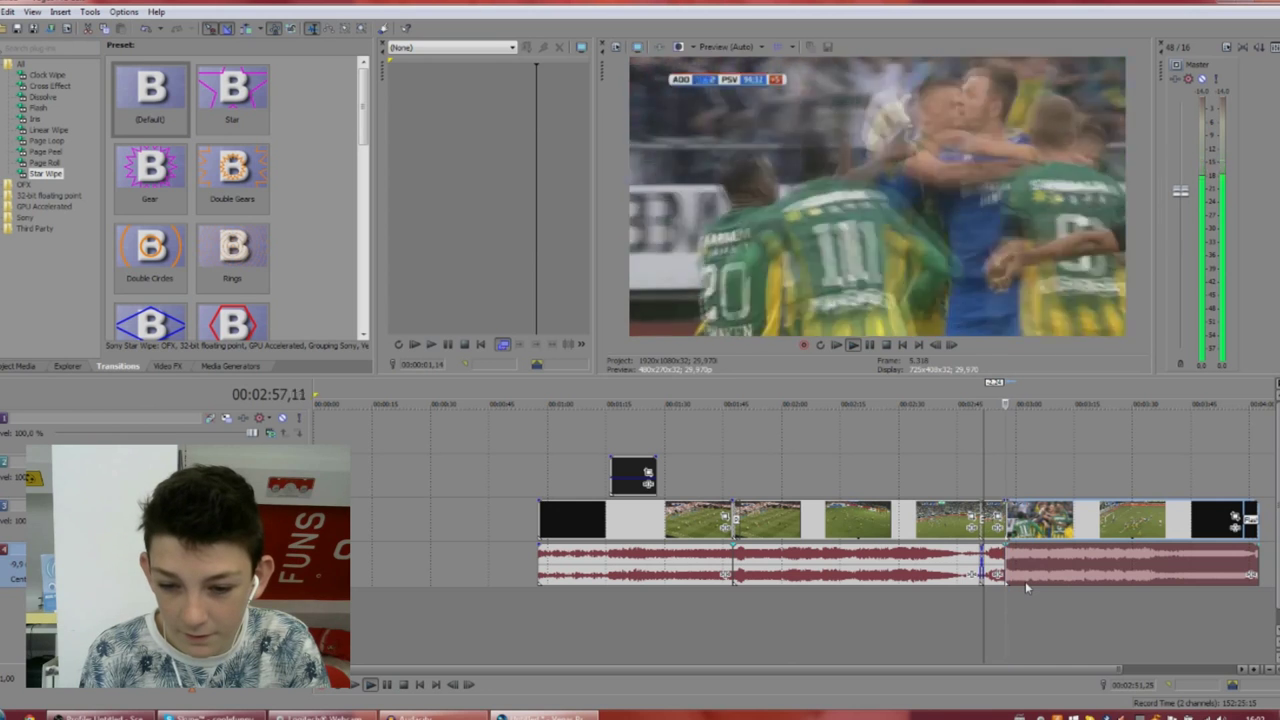
pyautogui.press('space')
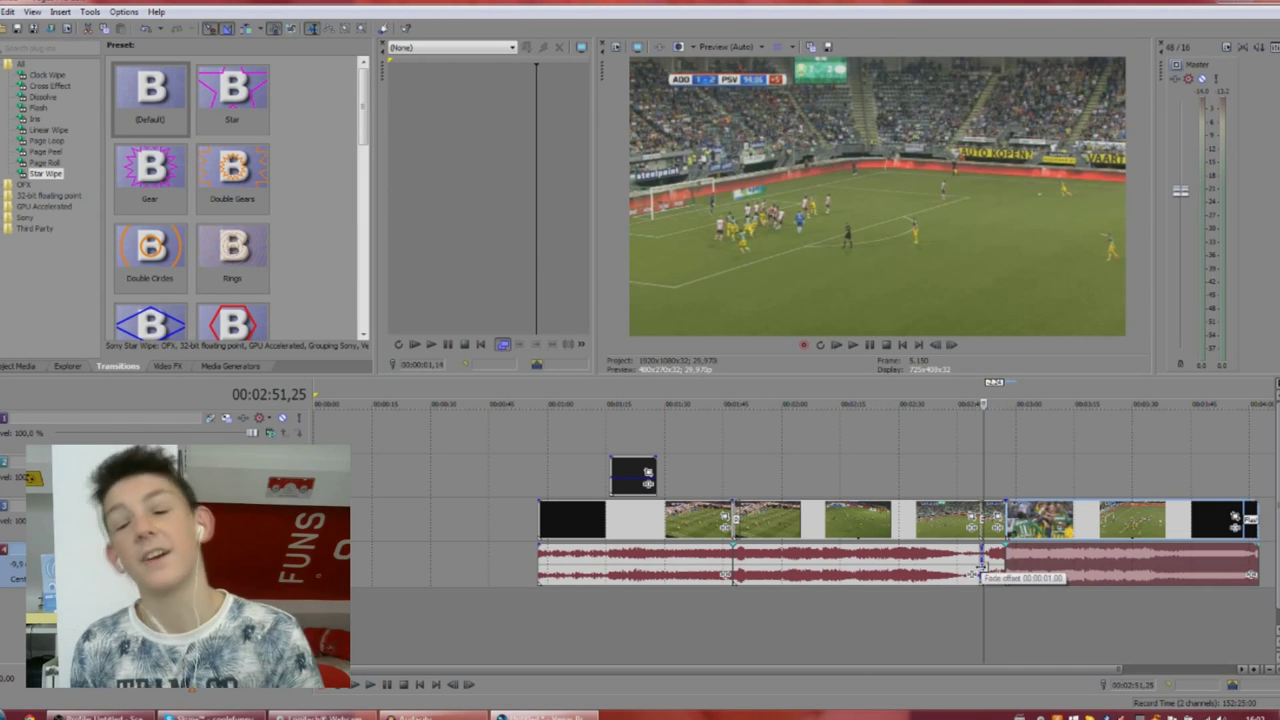
pyautogui.scroll(-2, 860, 553)
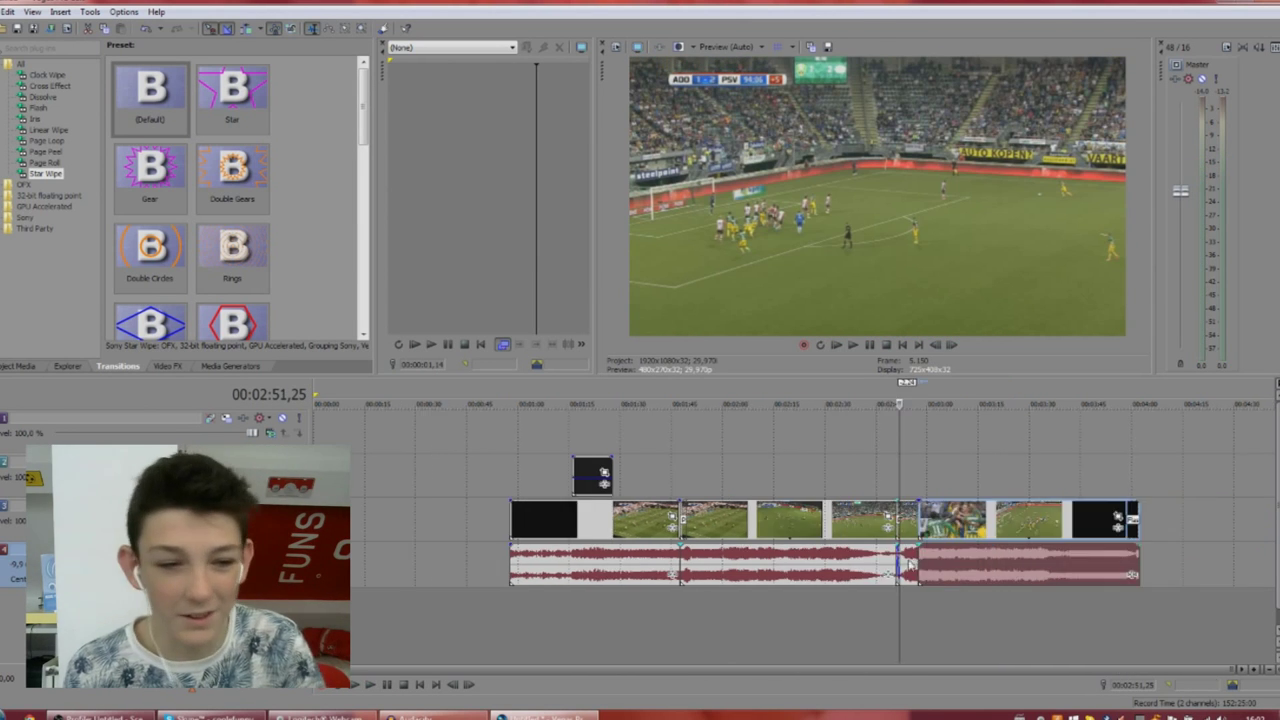
pyautogui.scroll(2, 850, 565)
pyautogui.scroll(-2, 840, 578)
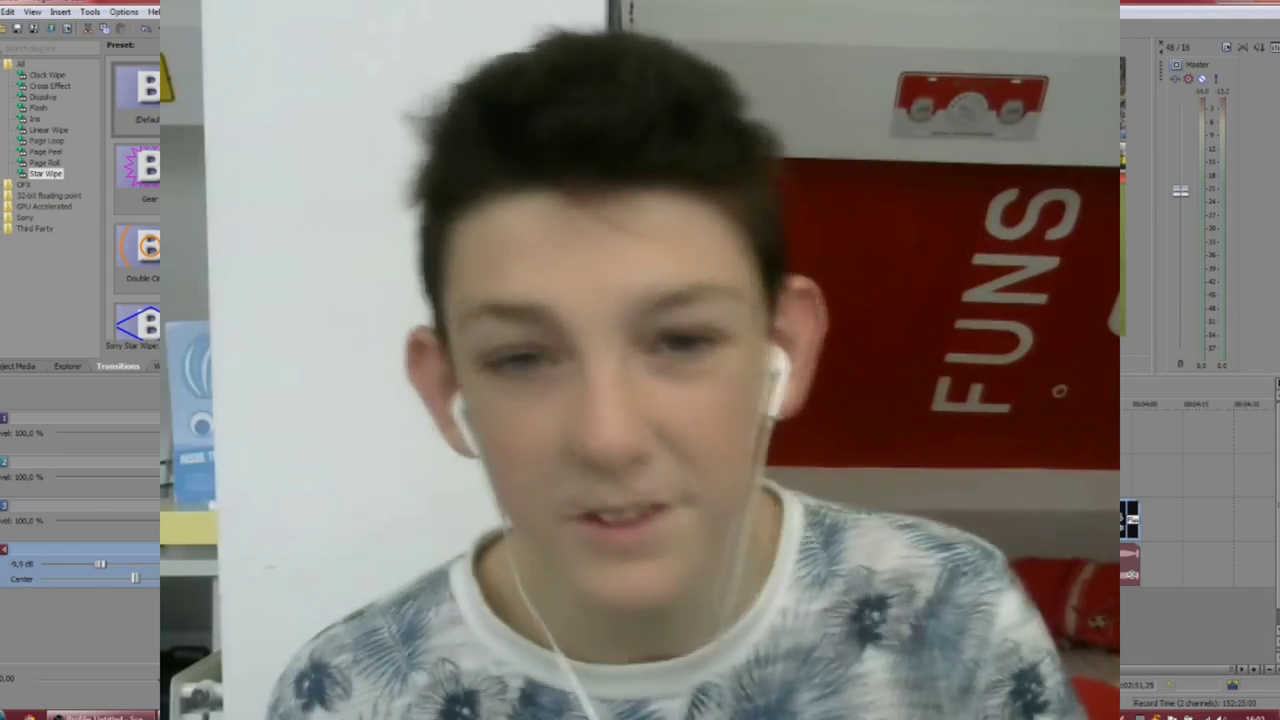